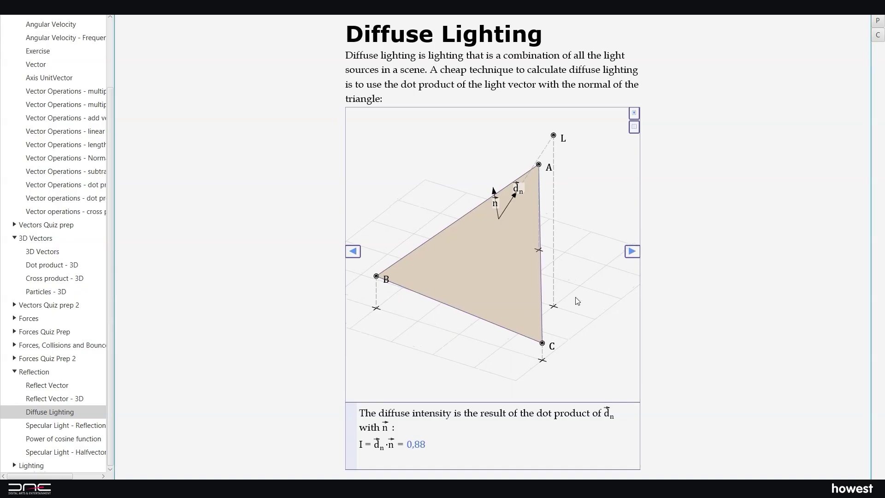
- Reposition light point L over the grid in the Diffuse Lighting demonstration to examine the diffuse intensity
drag(554, 306, 594, 311)
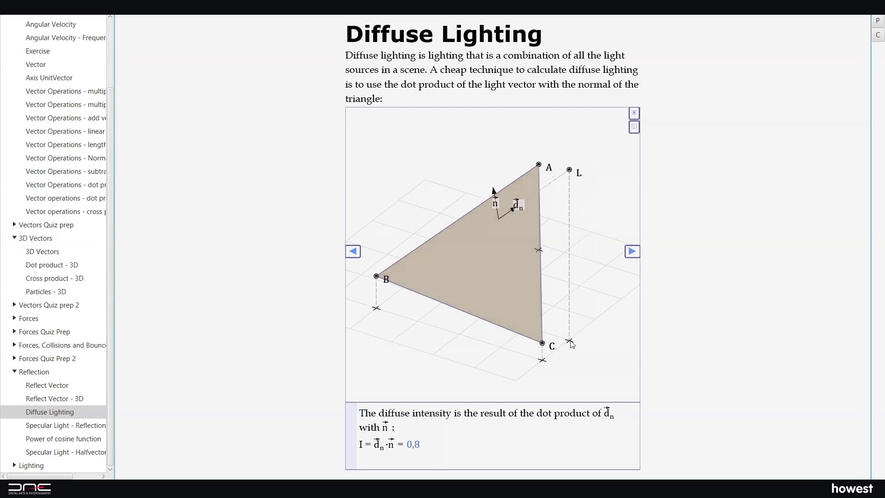
drag(511, 367, 448, 325)
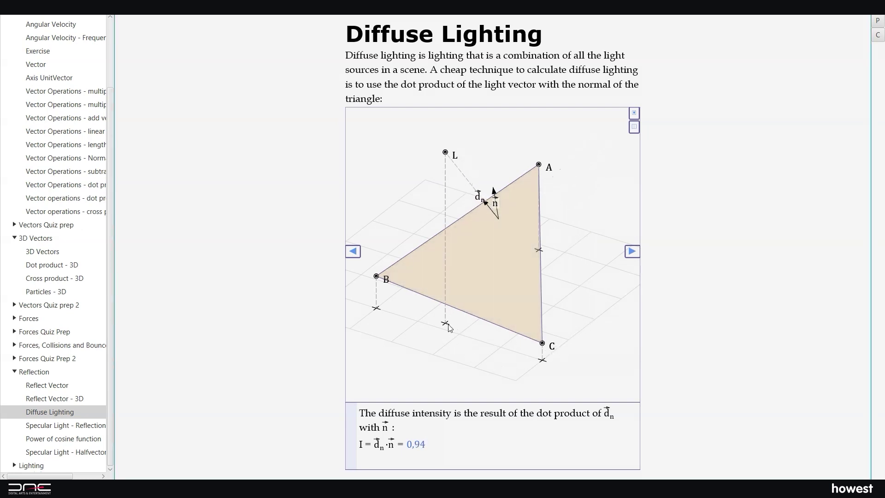
- Open the Specular Light - Reflection Technique page and advance its interactive figure through the next four explanation steps
click(54, 426)
drag(496, 299, 454, 271)
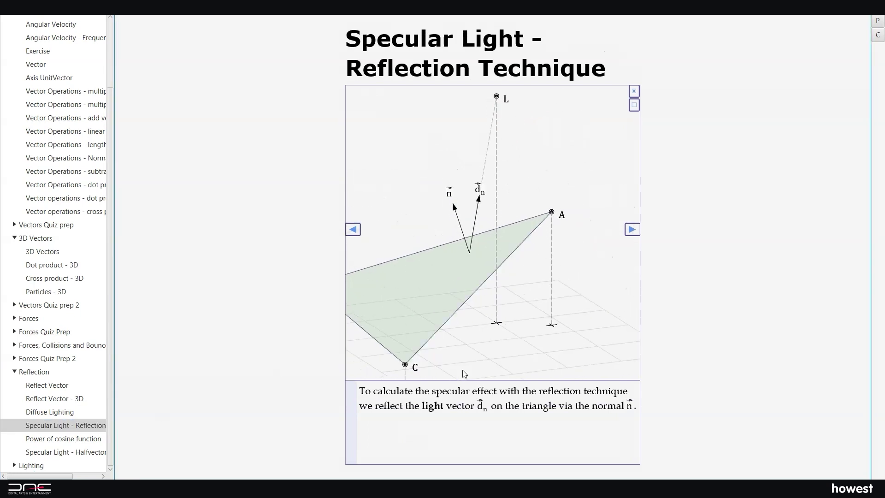
click(632, 231)
click(632, 230)
click(632, 231)
click(632, 230)
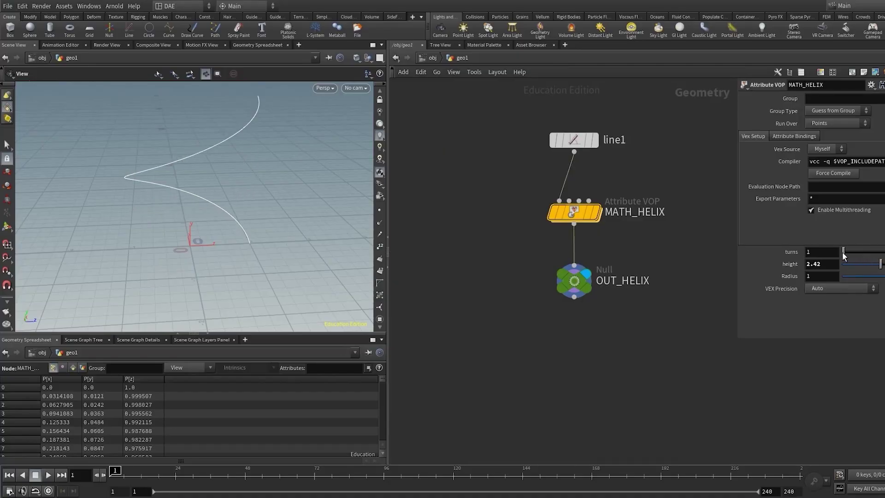
- Increase the turns of MATH_HELIX and set the length of line1 to 1.76
drag(844, 256, 868, 255)
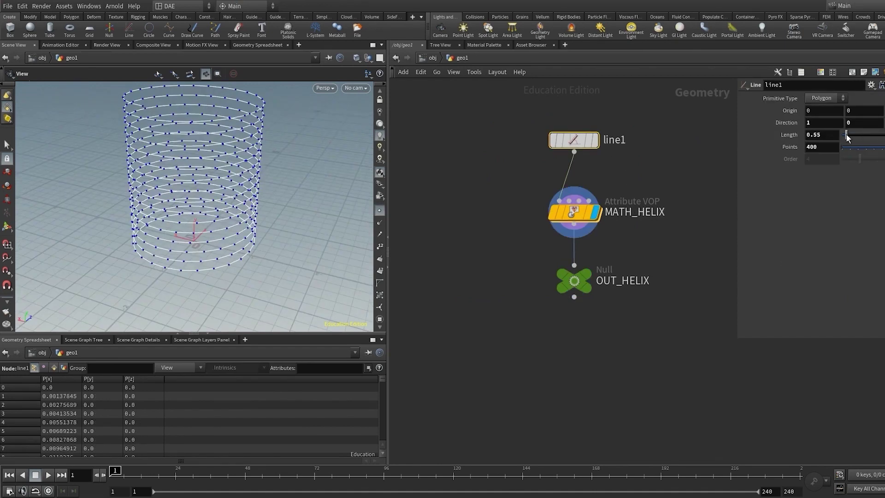
drag(847, 135, 856, 136)
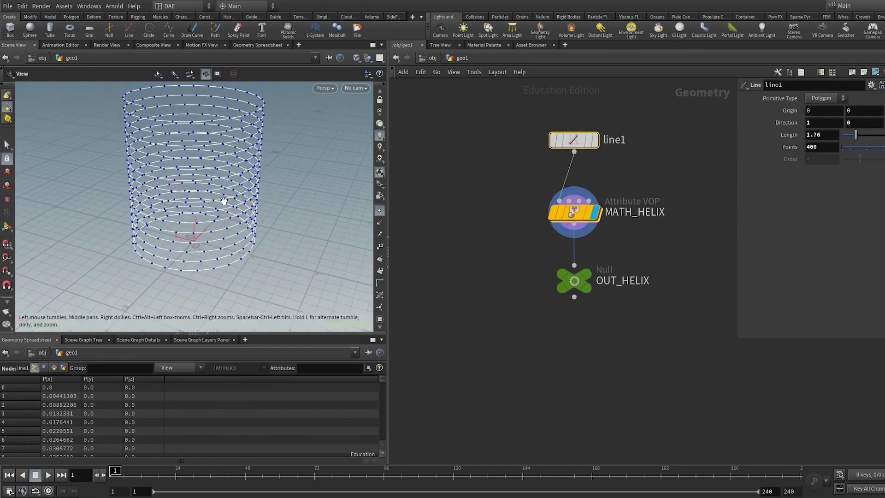
- Display the MATH_TAPER_HELIX1 output and increase the lowest slider parameter of the MATH_TAPER_HELIX node
middle_drag(658, 265, 488, 259)
middle_drag(691, 244, 560, 239)
click(498, 243)
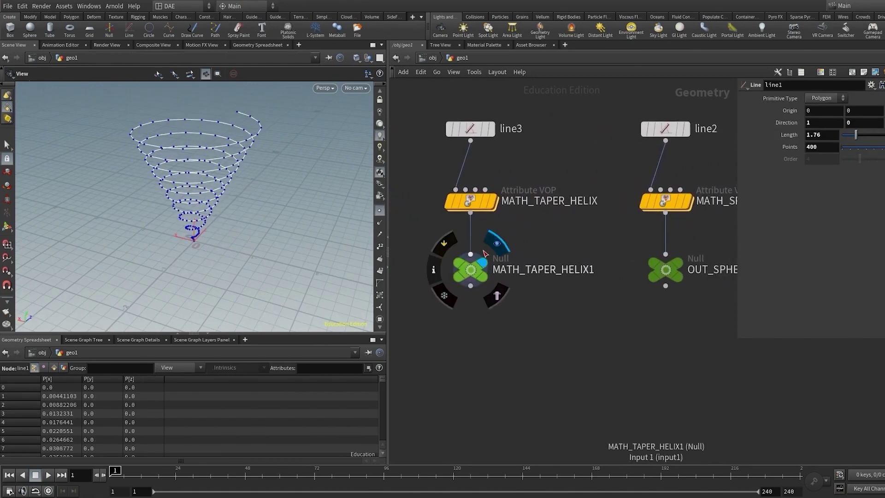
click(472, 203)
drag(818, 306, 856, 314)
drag(214, 225, 215, 199)
- Go to the neighbouring sphere Attribute VOP node fed by line2
middle_drag(690, 207, 570, 204)
click(570, 203)
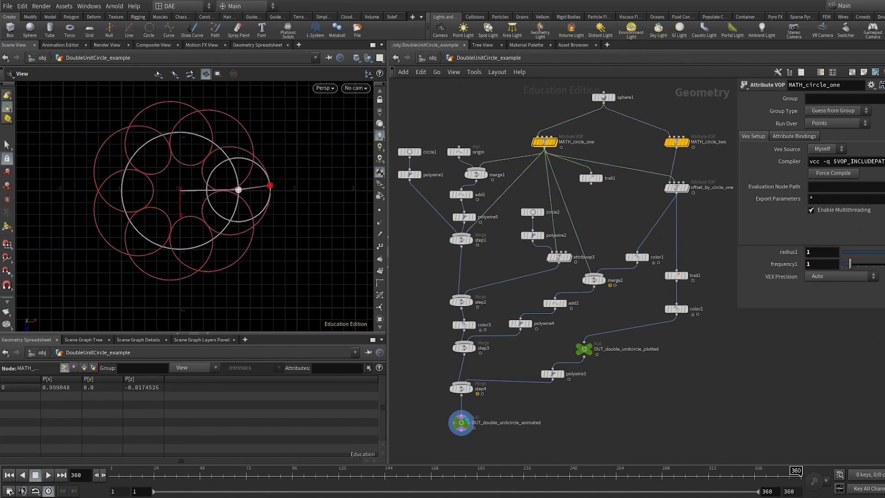
- Adjust the frequency1 parameter of MATH_circle_one in the double unit circle example
drag(871, 264, 839, 269)
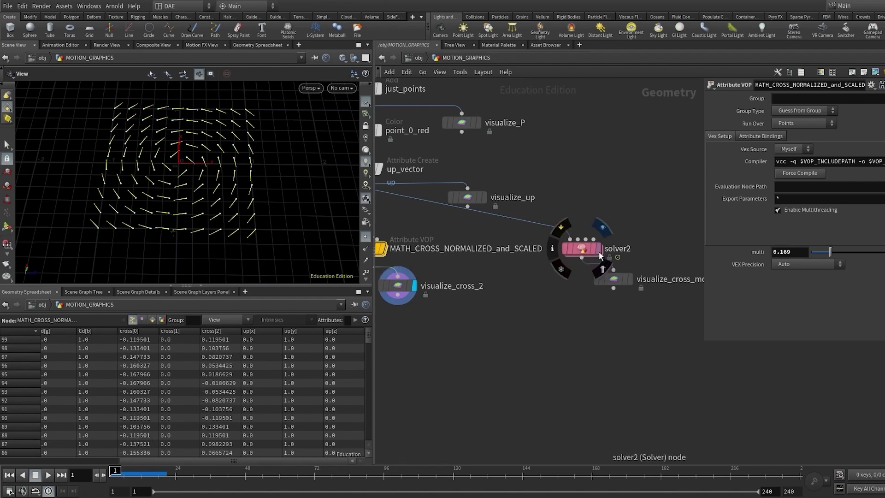
- Display solver2 in the MOTION_GRAPHICS network and examine its moving points from different distances and angles
click(599, 249)
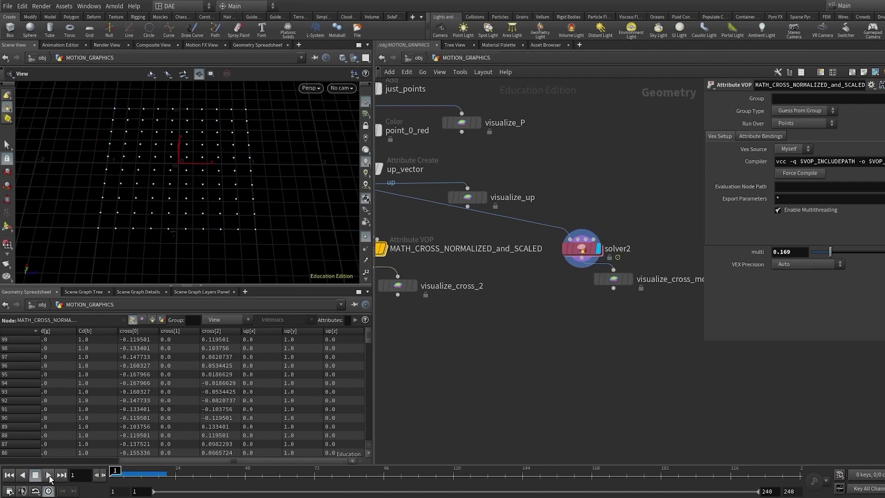
right_drag(197, 240, 197, 280)
right_drag(207, 170, 208, 193)
drag(208, 193, 208, 204)
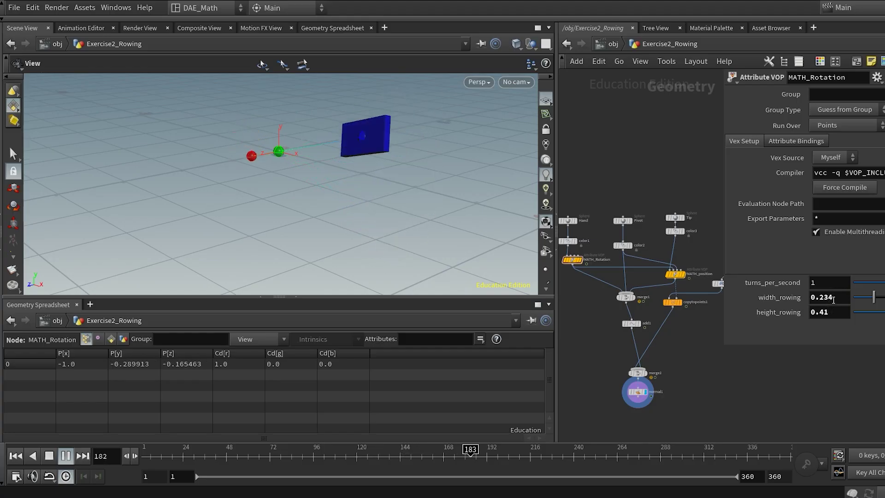
- Increase width_rowing on the MATH_Rotation node of the rowing exercise
drag(874, 297, 884, 297)
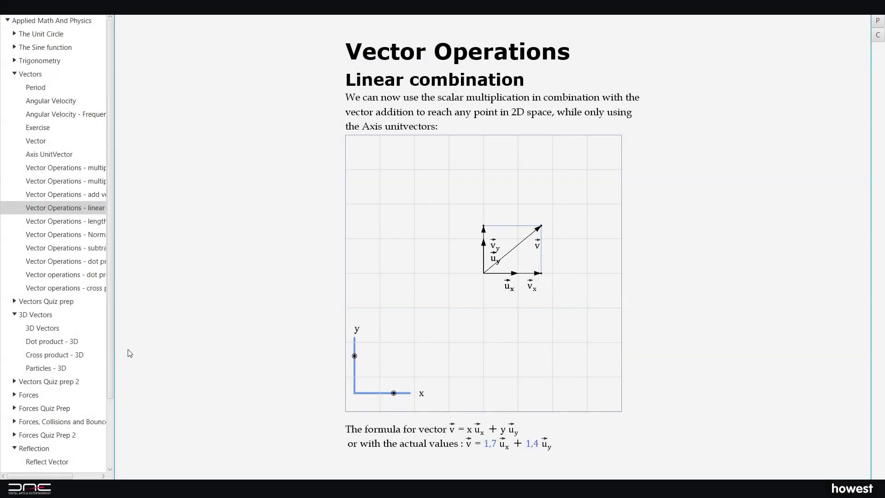
- Open the Dot product - 3D page and rotate its figure to examine vectors v1 and v2
click(45, 342)
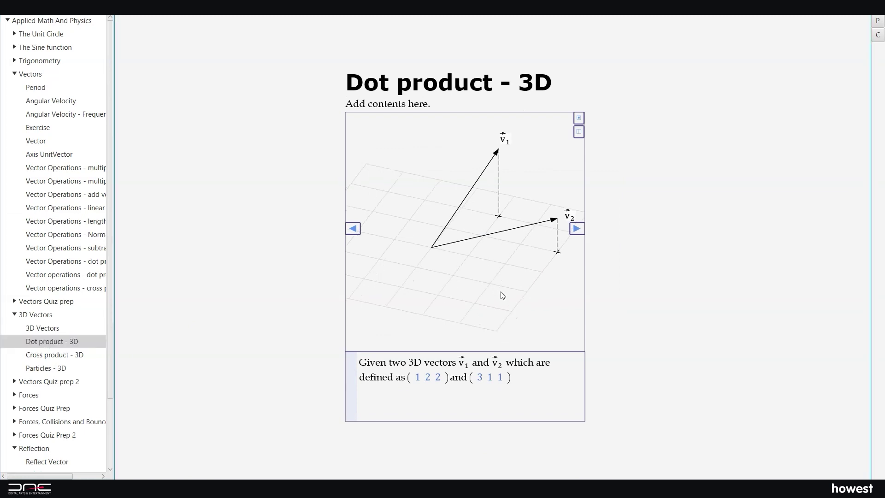
drag(502, 295, 533, 244)
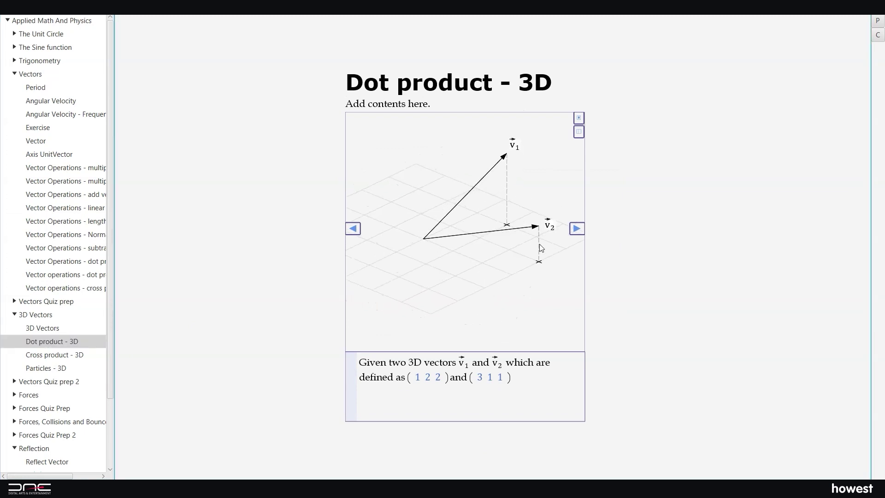
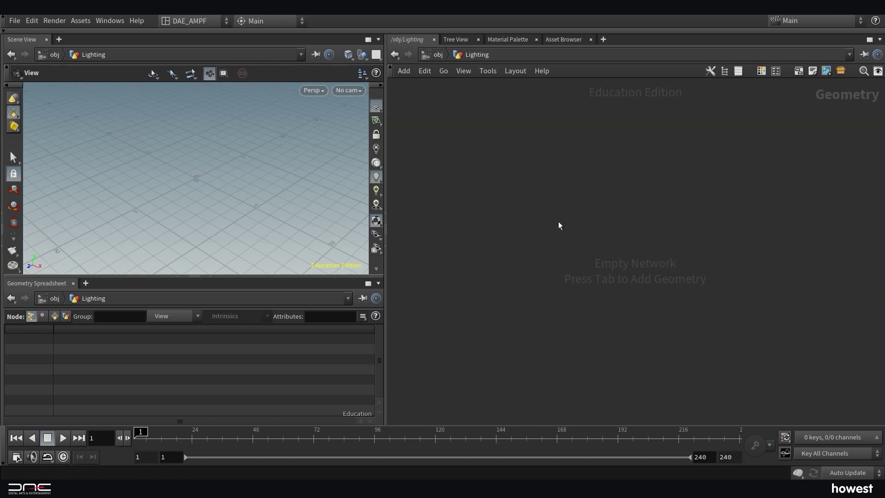
key(Tab)
text(rubb)
key(Return)
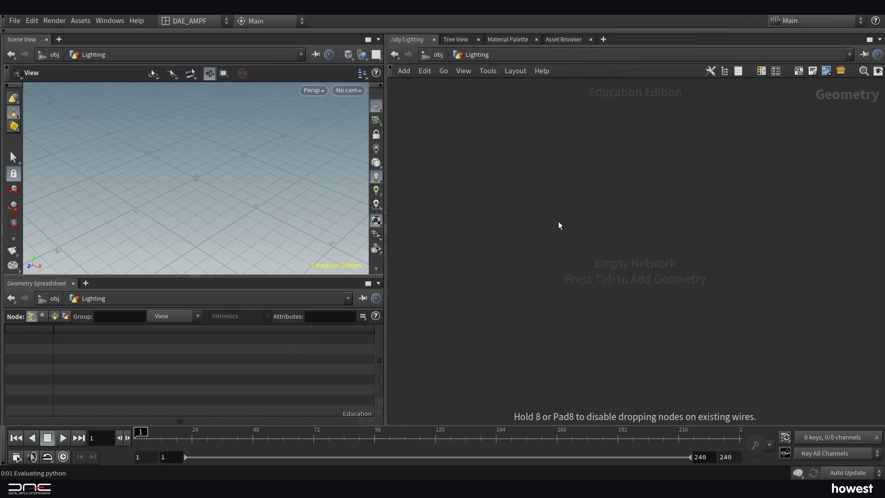
click(559, 223)
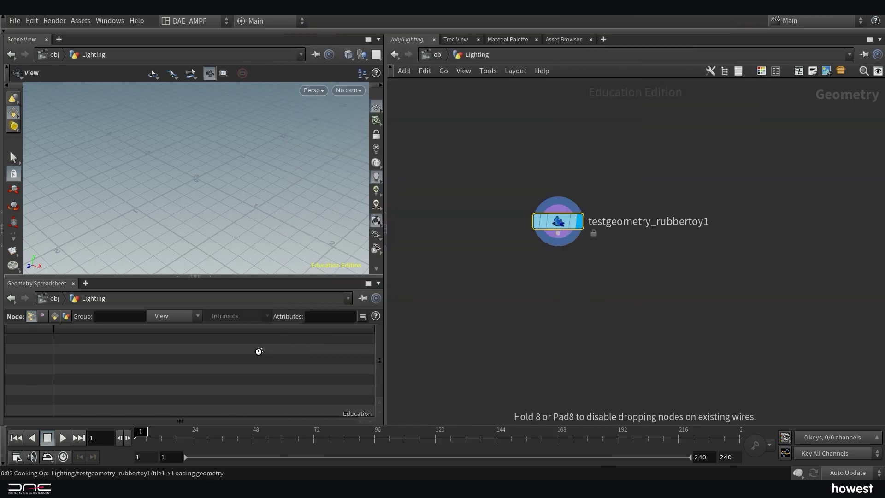
key(Delete)
- Add a sphere node to the empty Lighting network and set its primitive type to Polygon
key(Tab)
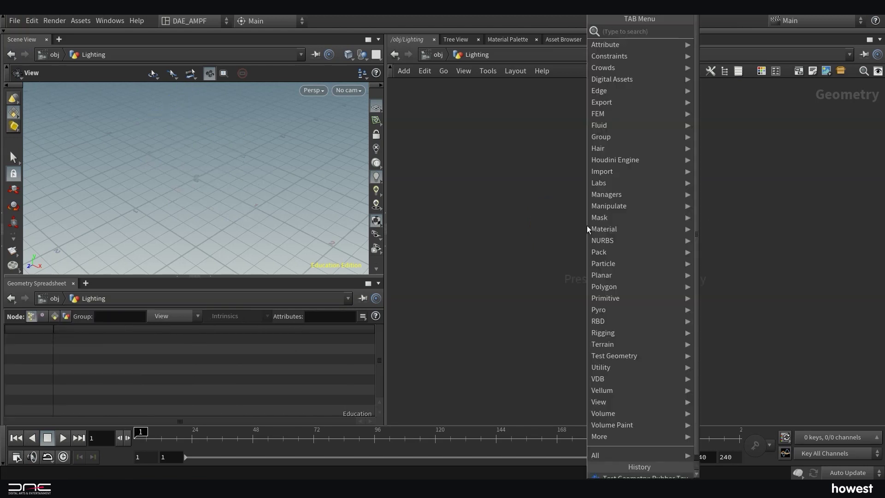
text(sph)
key(Return)
click(575, 208)
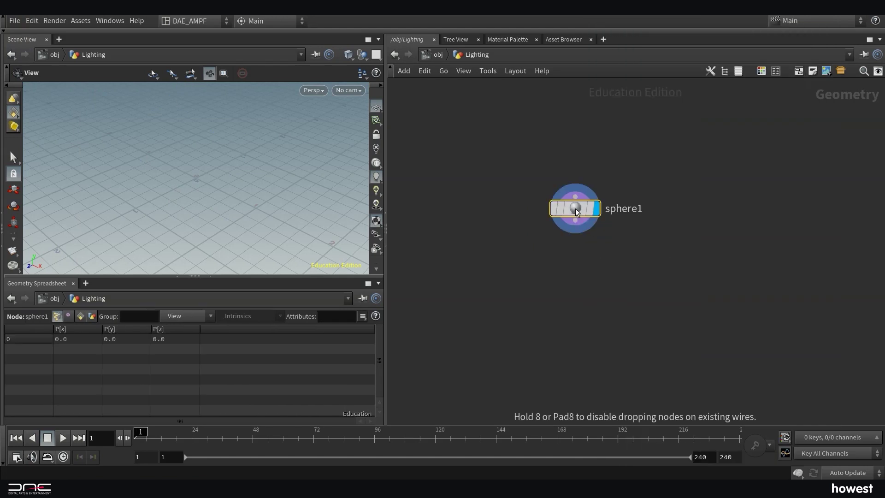
key(p)
click(774, 101)
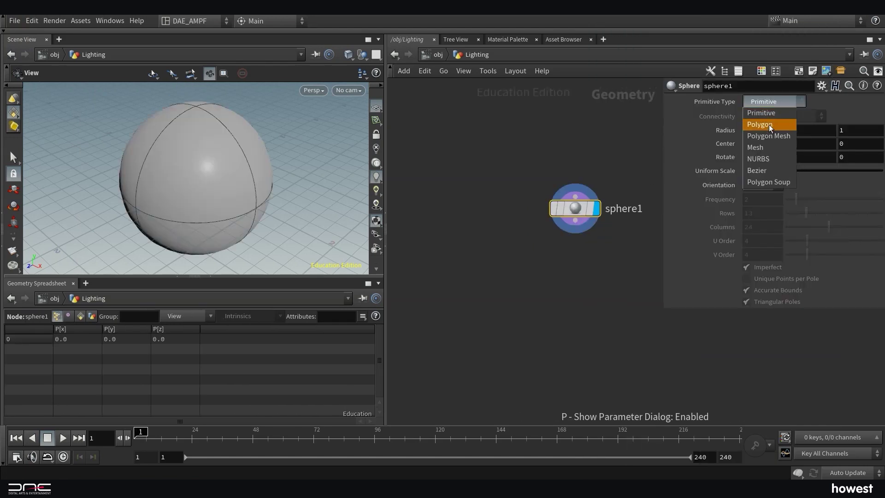
click(769, 124)
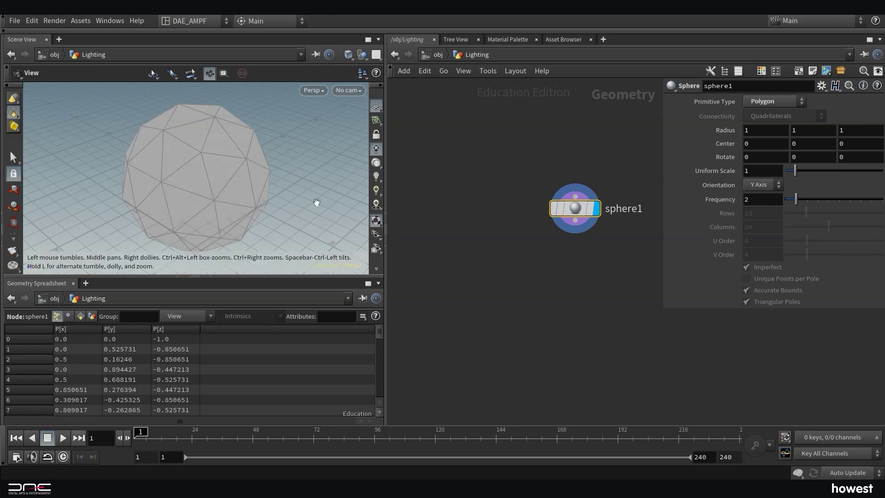
- Add a second sphere node beside sphere1 and feed it through a red Color node into an Attribute VOP
middle_drag(583, 261, 488, 260)
key(Tab)
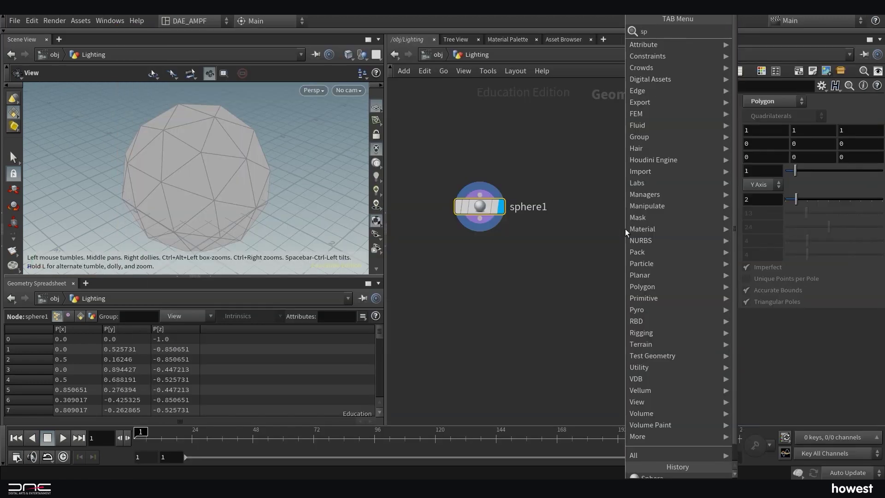
text(sphere)
key(Return)
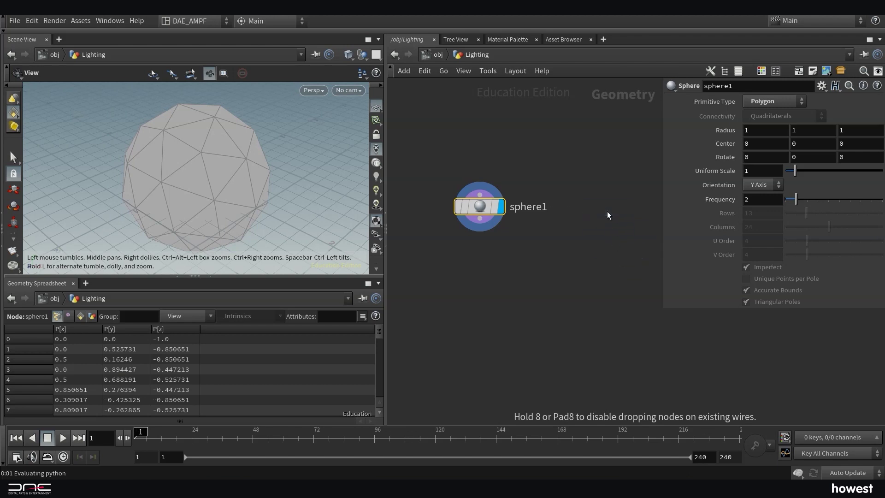
click(608, 215)
click(607, 219)
click(672, 92)
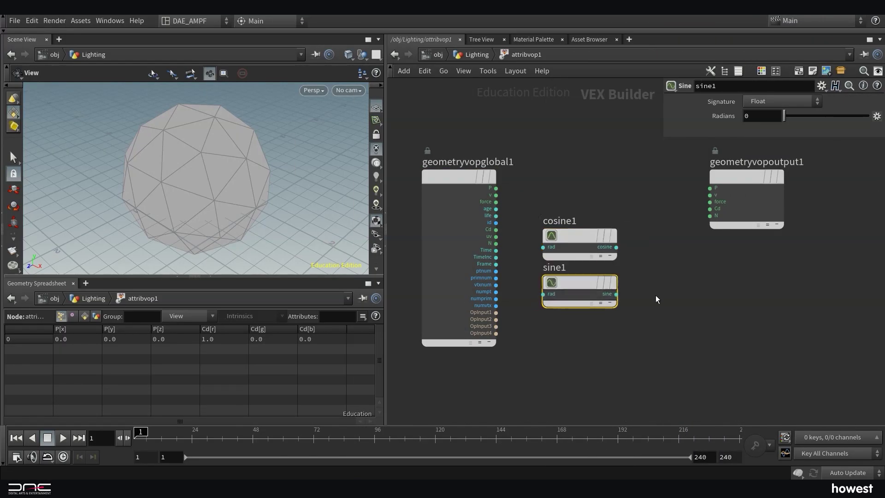
- Inside attribvop1, multiply the cosine and sine outputs by a shared constant of 3
click(655, 231)
key(ctrl+v)
key(Tab)
click(604, 354)
text(3)
click(642, 363)
- Split the incoming position with Vector to Float and rebuild the output position from its components with Float to Vector
key(Tab)
text(veco)
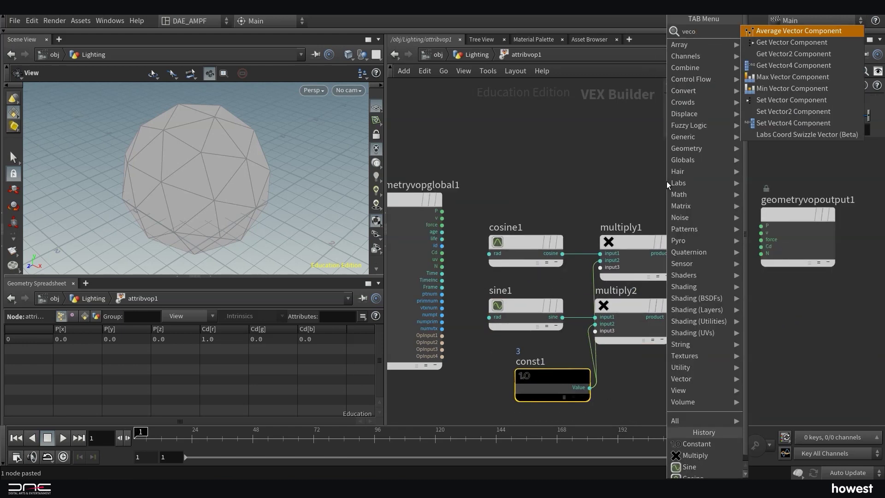
key(Return)
click(442, 211)
click(518, 183)
key(Tab)
click(683, 207)
click(557, 222)
click(649, 270)
click(771, 216)
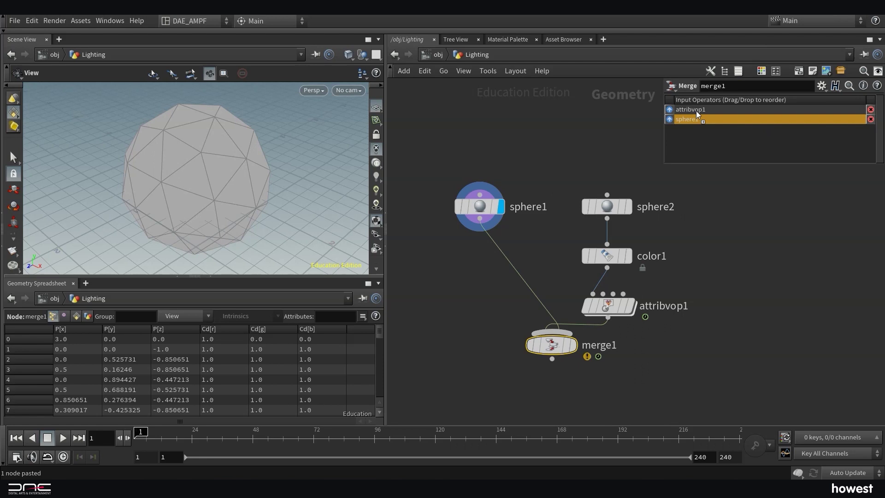
- Move the sphere2 node higher in the network and display the merge1 result
click(607, 206)
scroll(227, 159, down, 3)
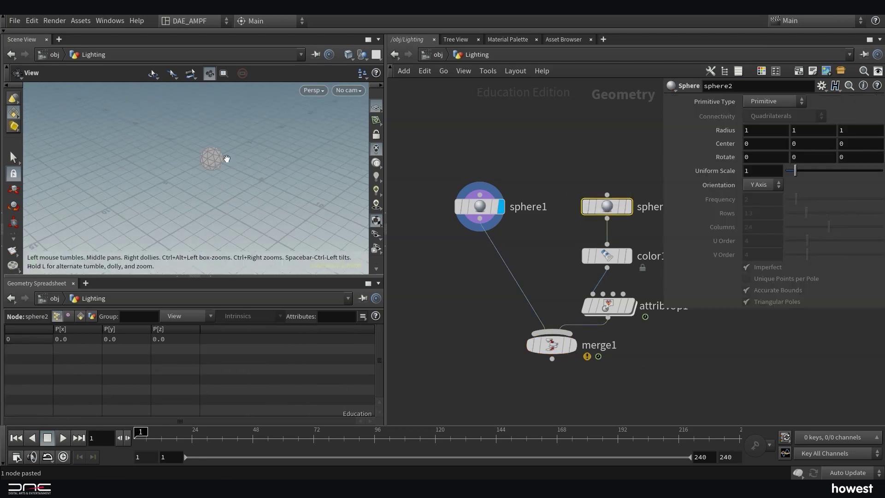
drag(607, 206, 607, 184)
click(571, 345)
- Set the Y center of sphere2 to 2 and reduce its uniform scale
double_click(812, 144)
text(2)
drag(795, 171, 789, 171)
key(p)
- Insert a new Attribute VOP node between sphere1 and merge1
key(Tab)
text(a)
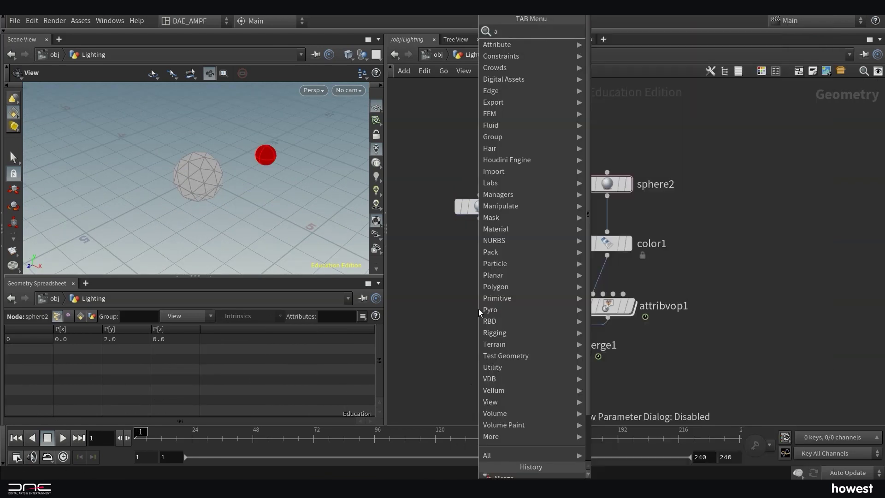
text(vop)
key(Return)
click(516, 289)
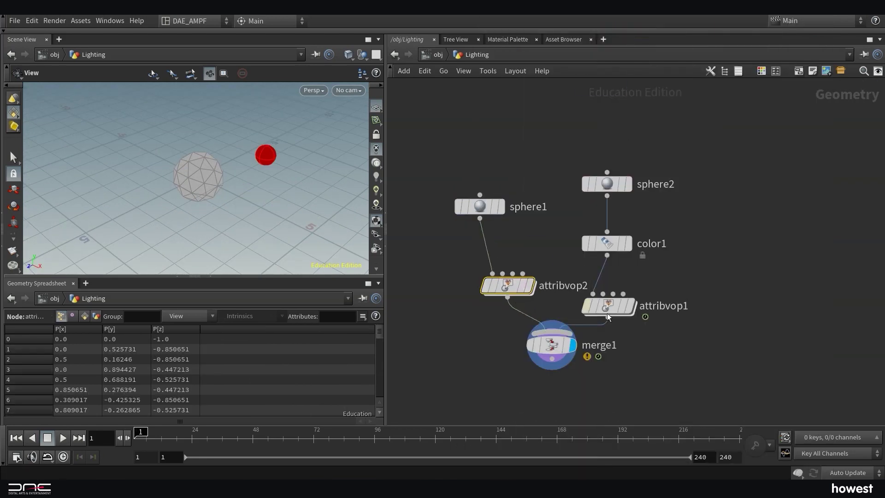
- Wire the output of attribvop1 into the second input of attribvop2
scroll(538, 293, down, 2)
click(524, 280)
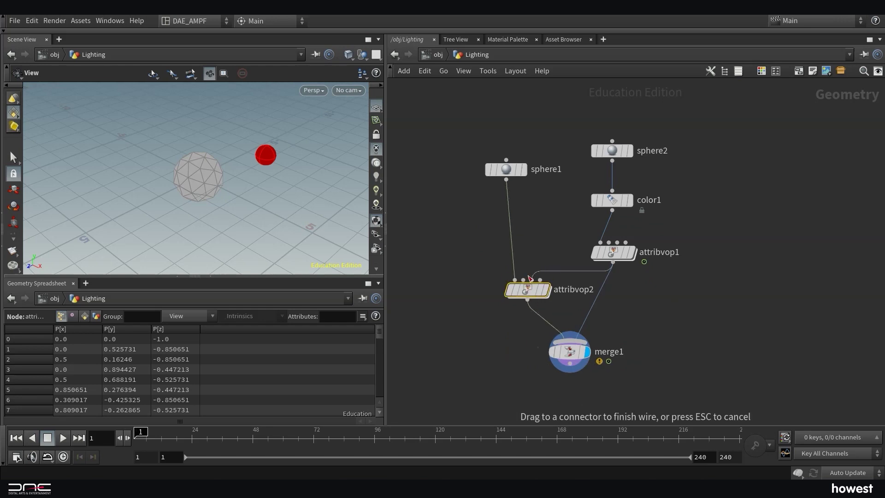
click(614, 262)
- Rename sphere2 as Light and attribvop1 as Math_unit_circle
double_click(652, 150)
text(Light)
double_click(659, 252)
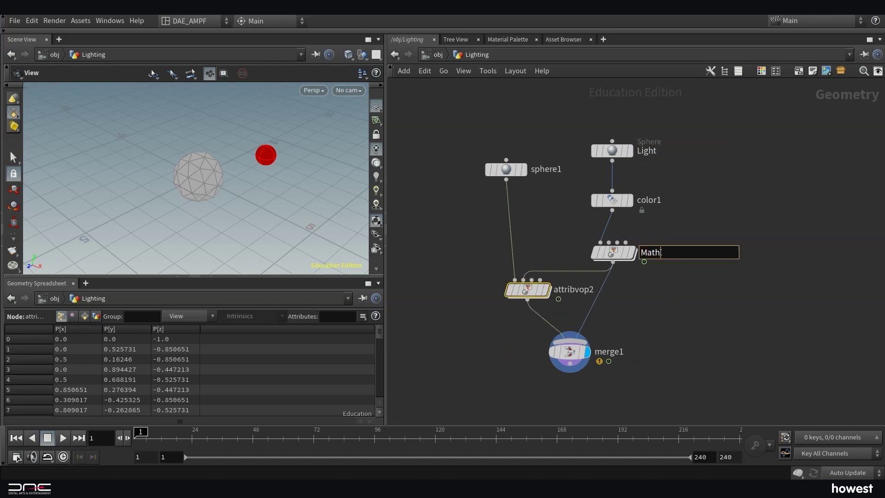
text(Math_unit_circle)
key(Return)
- Rename attribvop2 as Math_lighting
double_click(576, 290)
text(Math_)
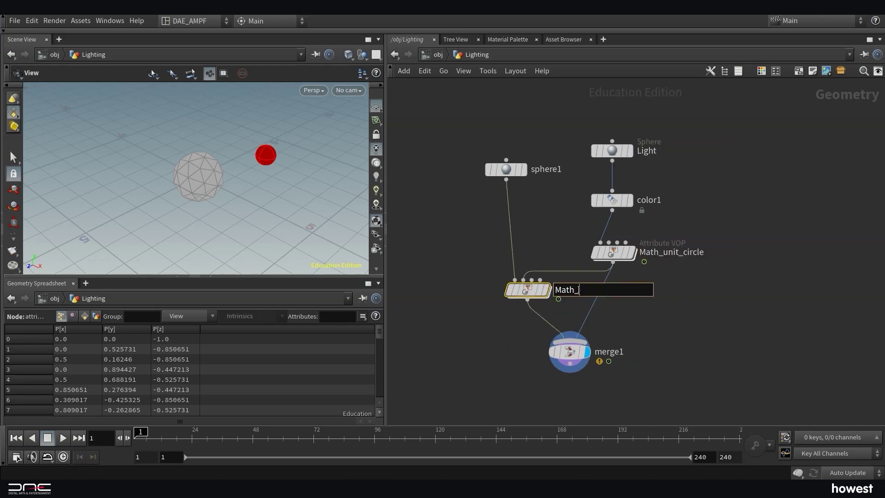
text(lighting)
key(Return)
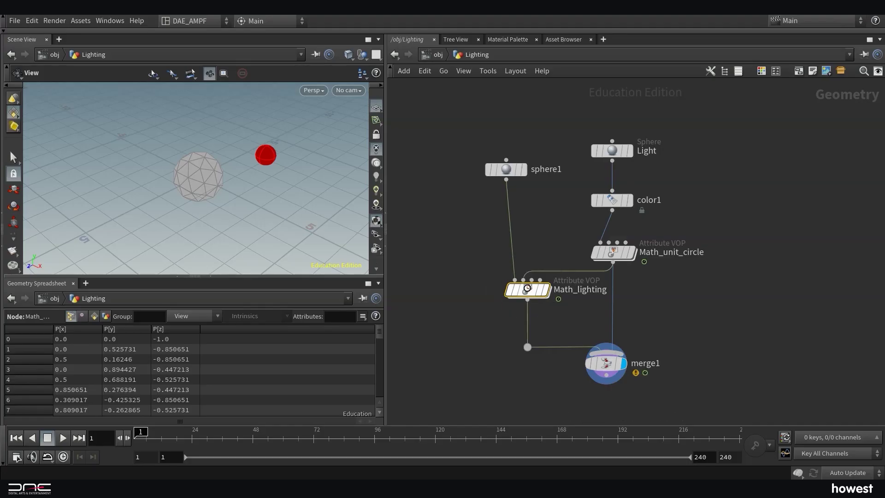
- Open the Math_lighting network and add a Get Attribute node below geometryvopglobal1
double_click(529, 290)
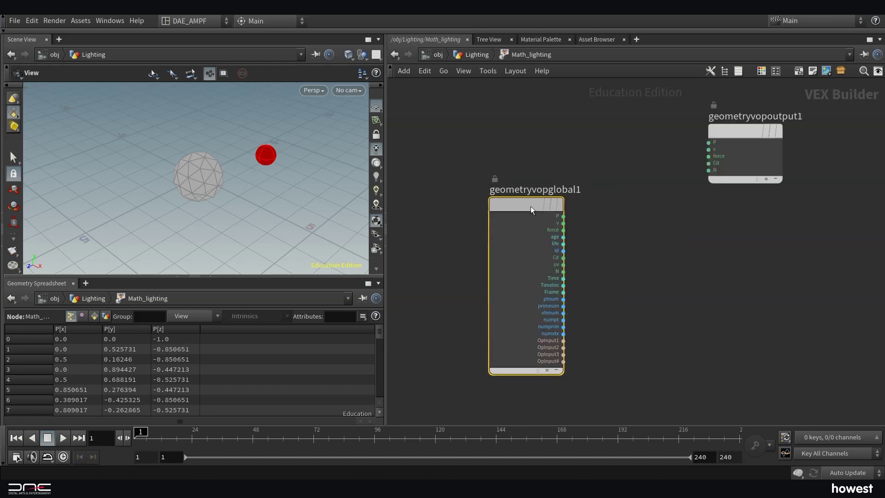
drag(528, 327, 482, 265)
key(Tab)
text(getattr)
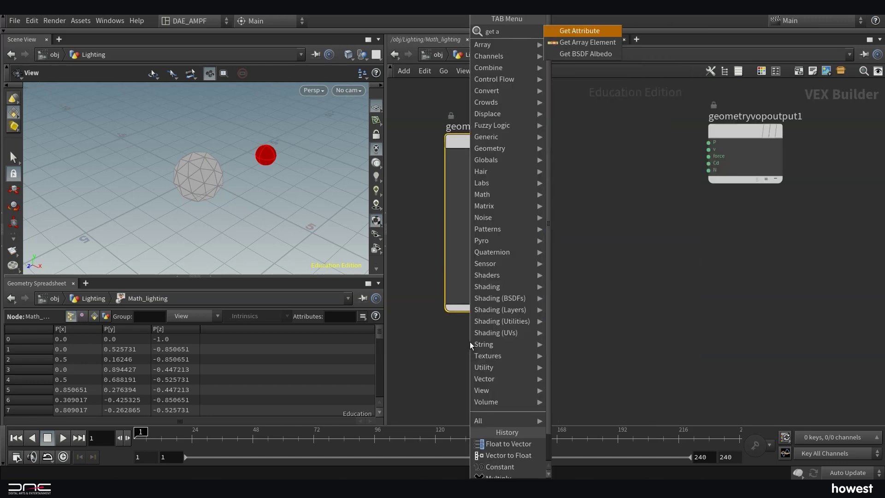
key(Return)
click(469, 342)
drag(469, 341, 482, 352)
- Set the Get Attribute node to read attribute P from the second input and rename the node Lightsource
key(p)
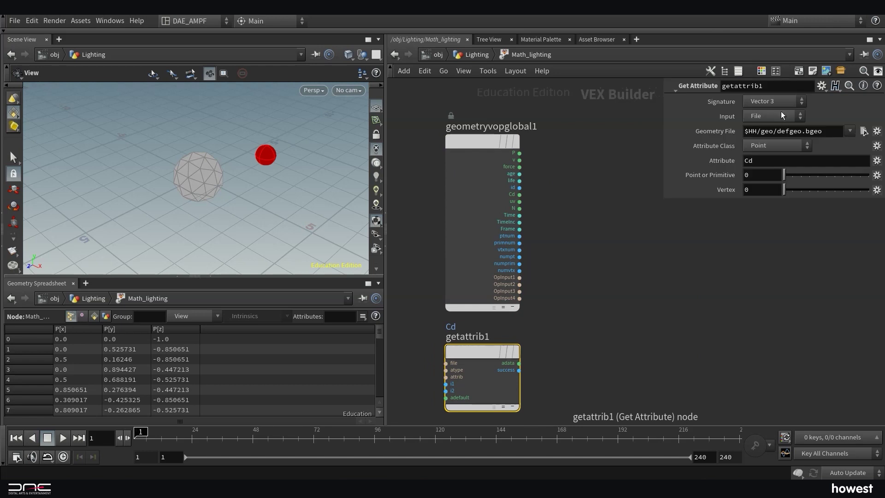
drag(767, 159, 734, 161)
text(P)
click(470, 338)
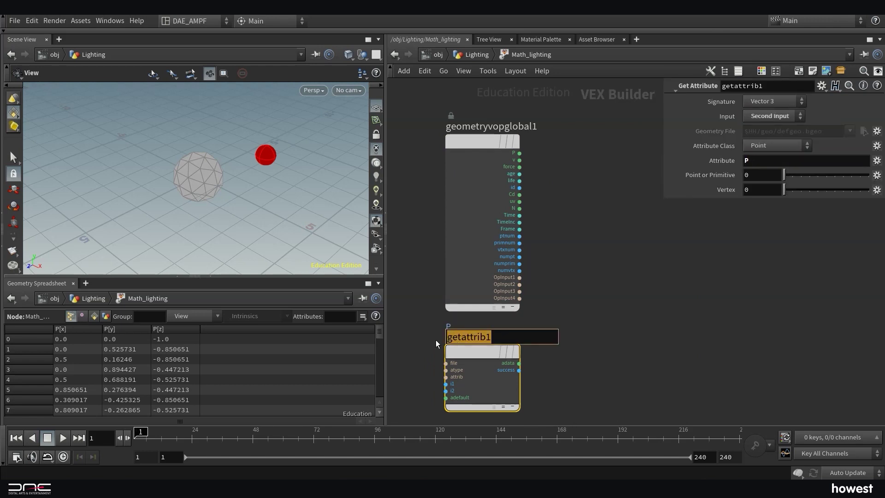
text(Lightsource)
key(Return)
- Add a Subtract node fed by the P output of geometryvopglobal1 and place it beside Lightsource
key(h)
click(500, 210)
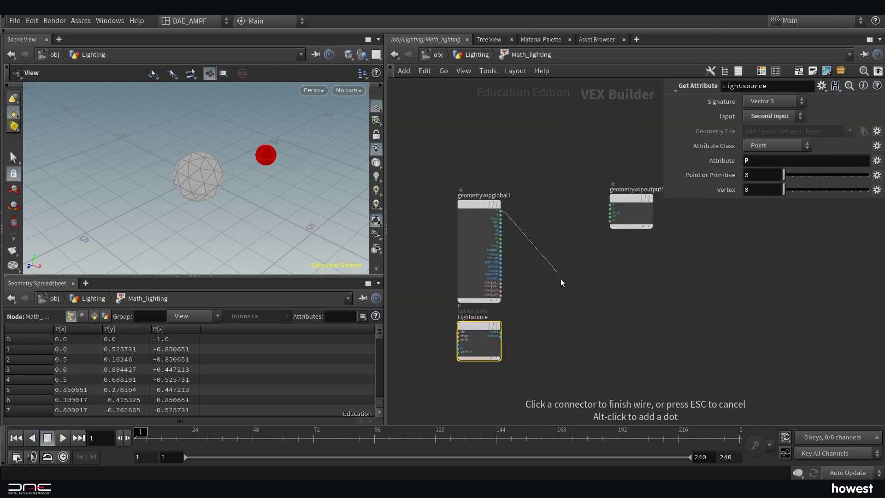
key(Tab)
text(subt)
key(Return)
click(538, 330)
scroll(537, 329, up, 2)
drag(538, 327, 570, 313)
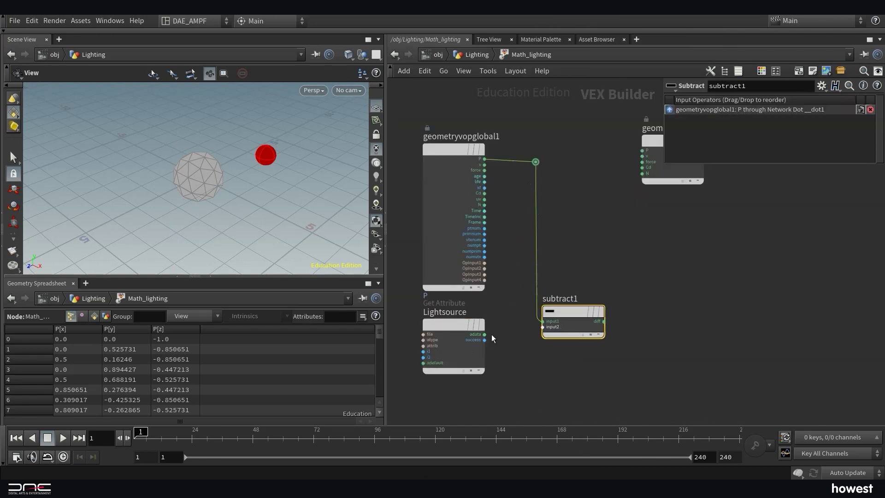
- Wire Lightsource's adata output into subtract1 as the first input, with P as the second
click(484, 334)
click(543, 326)
key(h)
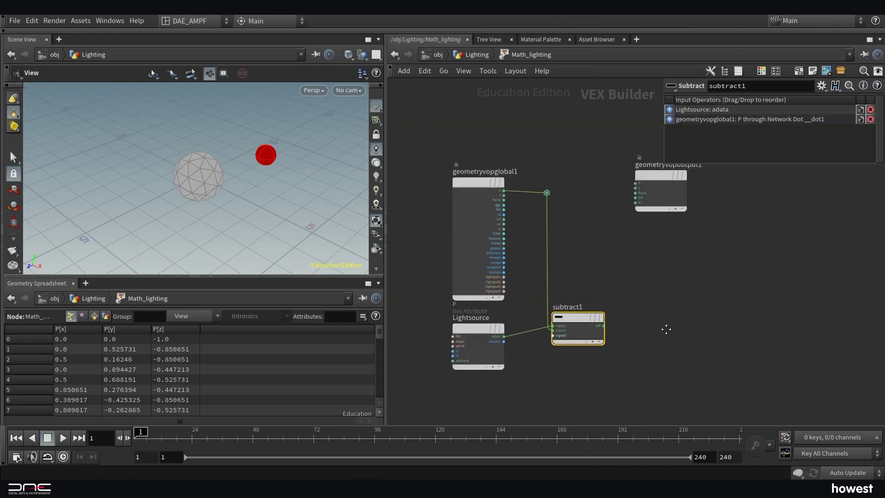
- Add a Normalize node fed by the diff output of subtract1
click(549, 334)
key(Tab)
text(norm)
key(Return)
click(609, 332)
scroll(670, 312, down, 2)
middle_drag(669, 312, 628, 315)
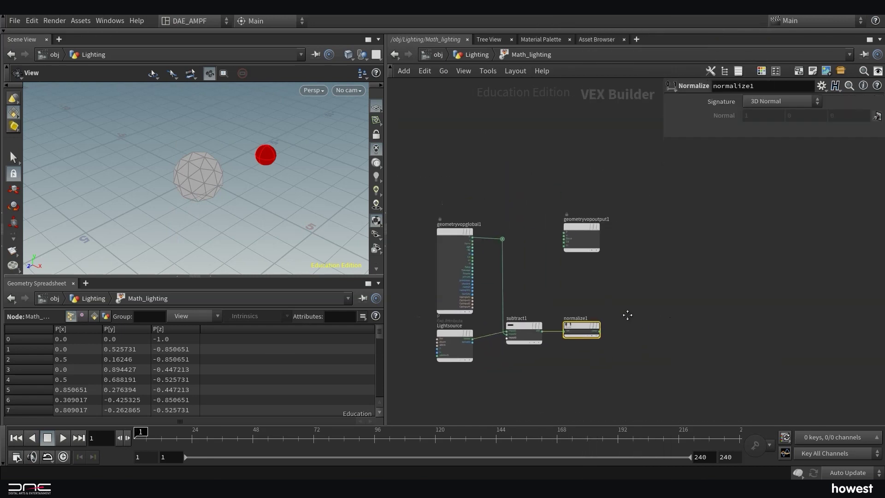
- Add a Dot Product node with the normalized vector as vec1 and geometryvopglobal1's N as vec2
key(Tab)
text(dot)
key(Return)
click(620, 291)
scroll(620, 291, up, 3)
drag(670, 287, 644, 270)
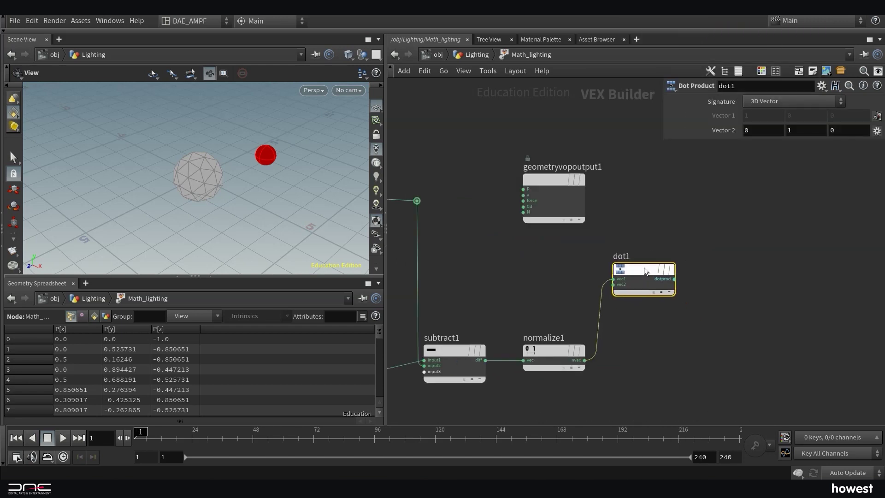
middle_drag(645, 270, 701, 266)
drag(423, 241, 690, 234)
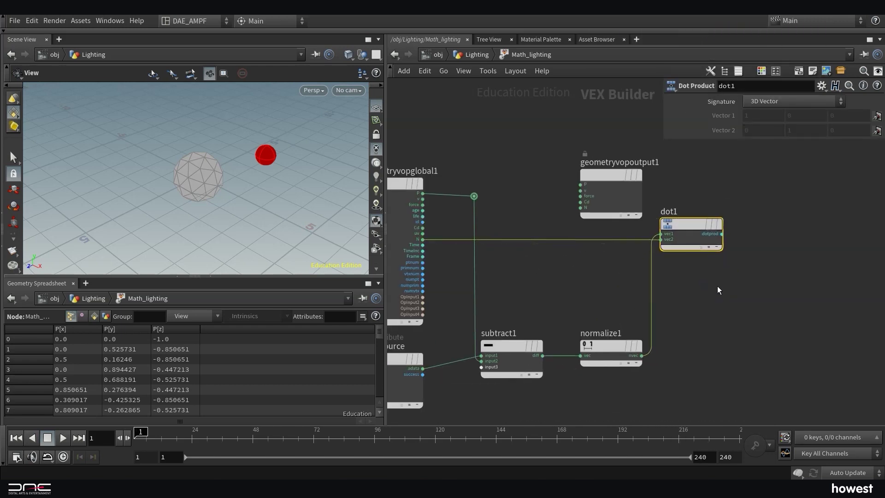
- Add a Clamp node after dot1, fed by its dotprod output
key(Tab)
text(clamp)
key(Return)
click(756, 237)
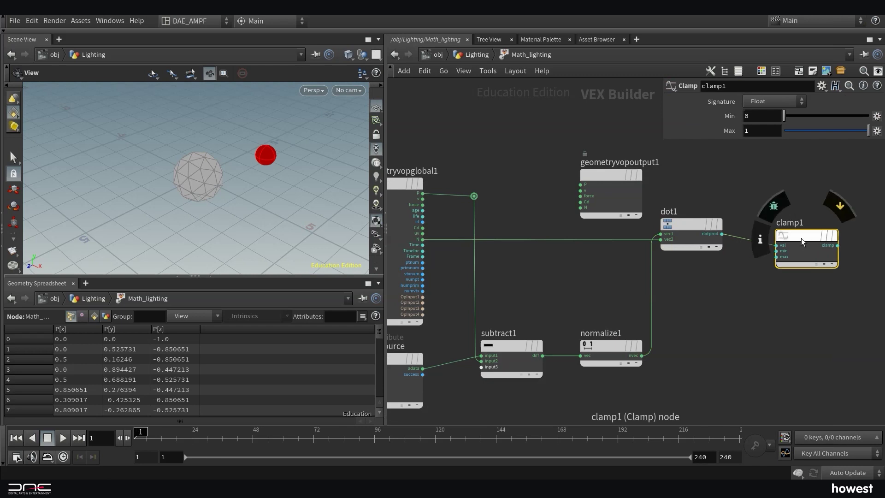
- Add a Multiply node after clamp1, fed by the clamped value
key(h)
key(Tab)
text(mult)
key(Return)
click(750, 250)
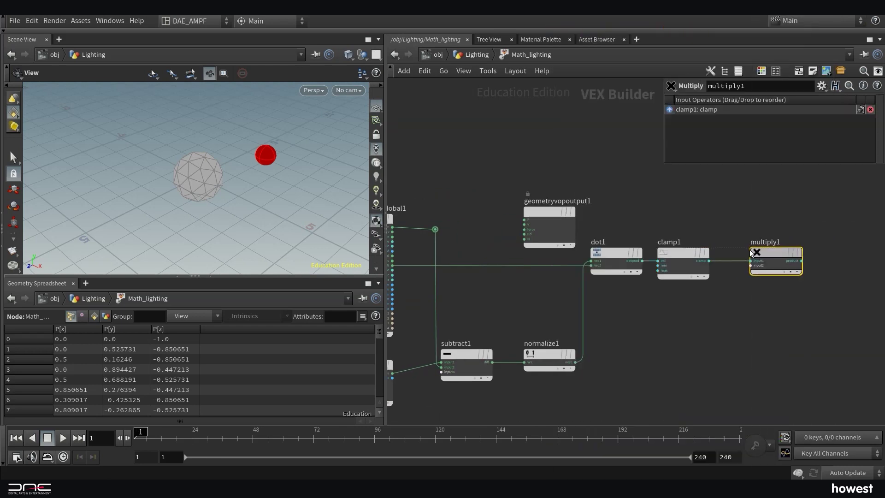
- Add a Parameter node of type Color above clamp1, with a red default of 1, 0, 0
key(Tab)
text(para)
key(Return)
click(682, 209)
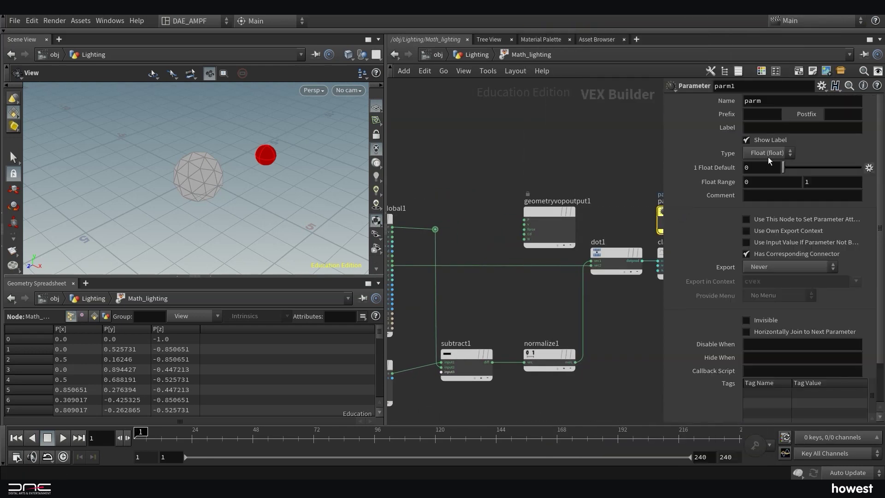
click(768, 153)
click(765, 385)
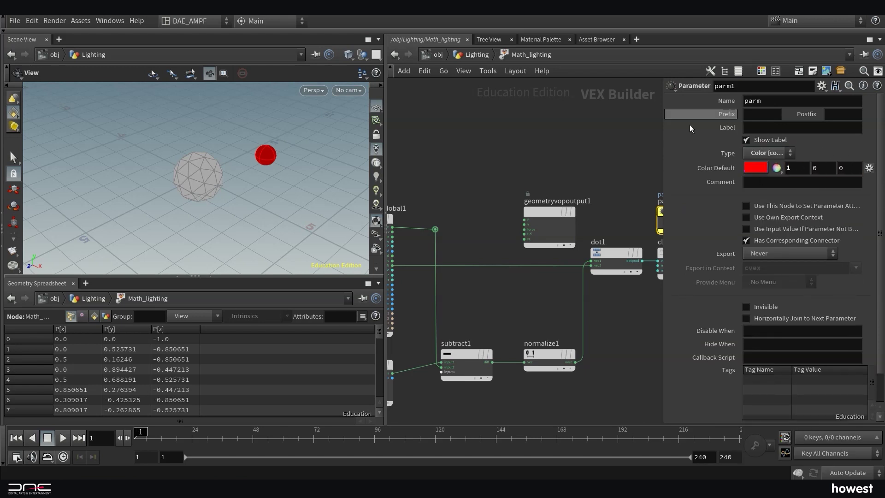
- Wire the color parameter into multiply1's first input and multiply1's product into Cd on geometryvopoutput1
key(p)
drag(682, 217, 682, 190)
click(709, 193)
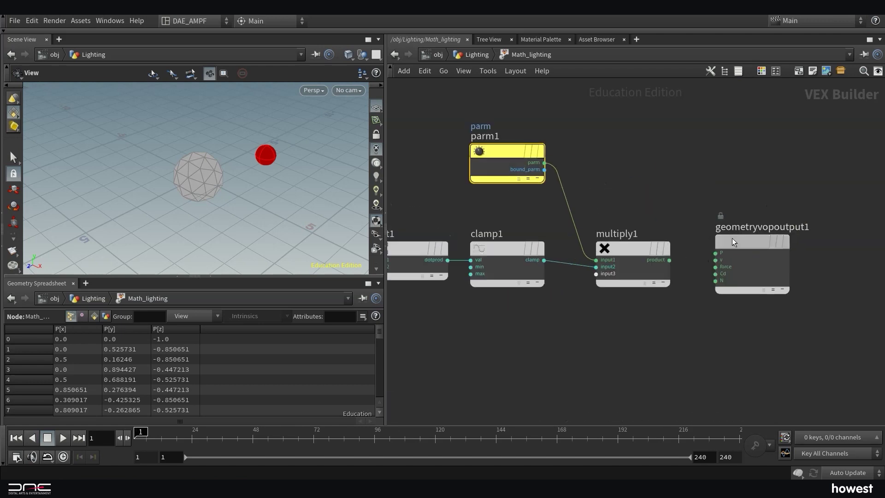
drag(732, 238, 713, 260)
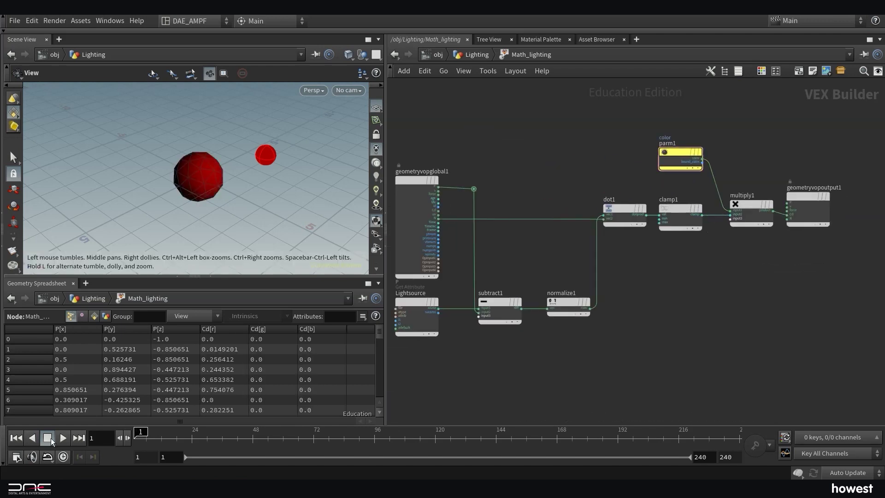
- Play and scrub the animation to check the sphere's shading as the light orbits
click(65, 436)
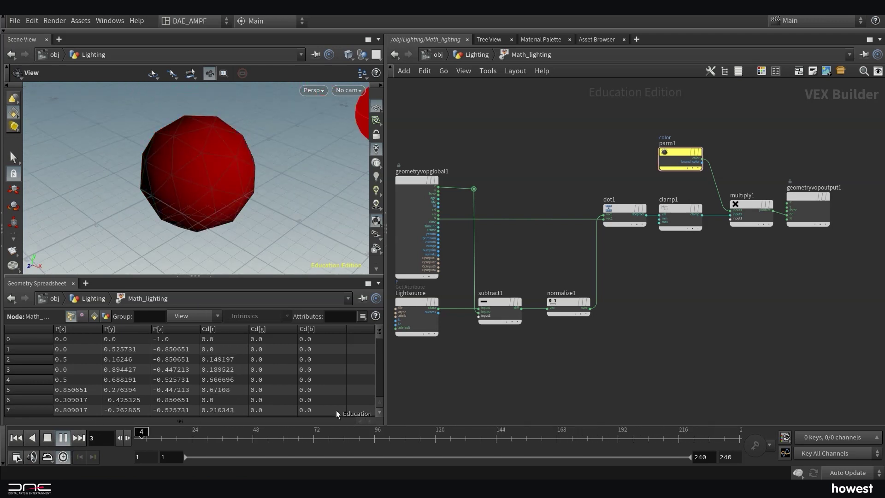
mouse_move(290, 438)
mouse_down()
mouse_move(368, 438)
mouse_move(235, 439)
mouse_up()
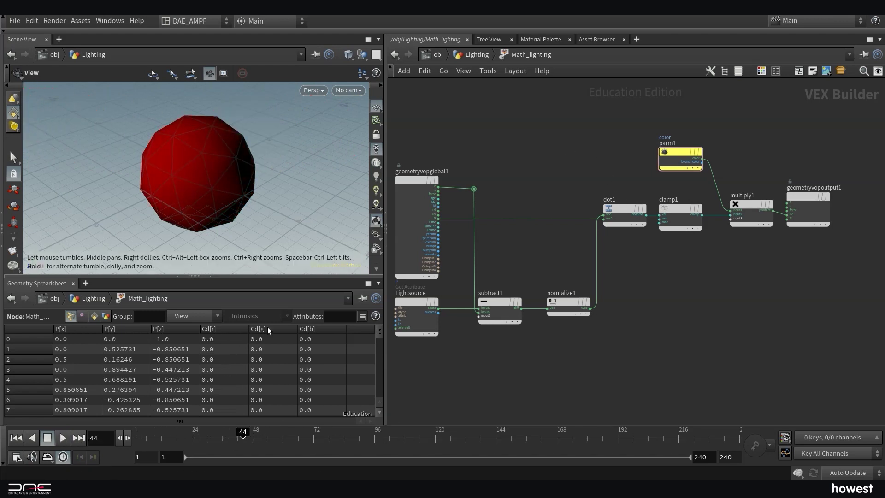
- Return to the Lighting network and add a rubber toy test geometry node near sphere1
click(472, 55)
key(Tab)
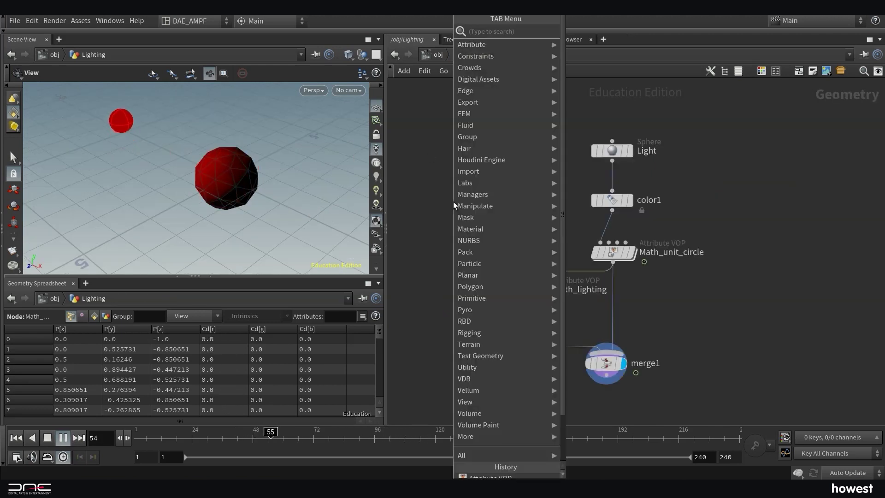
text(rubber)
key(Return)
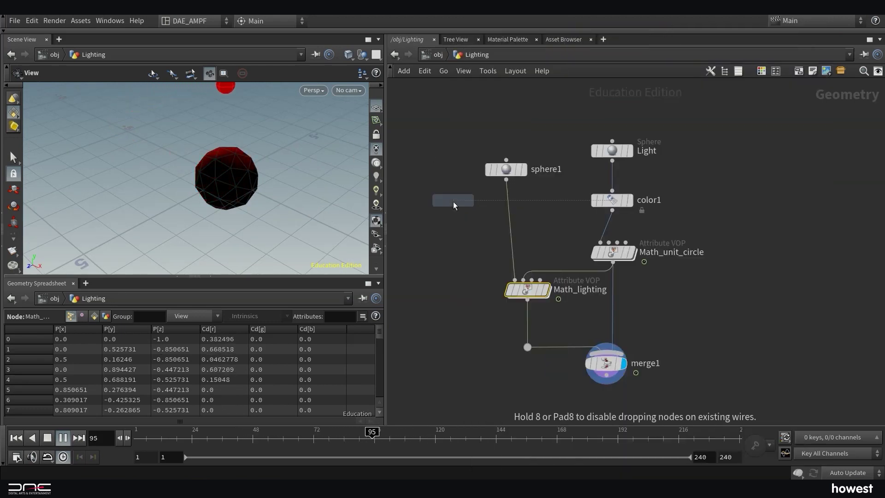
click(452, 201)
- Add a Subdivide node below the rubber toy, fed by its output
click(453, 211)
key(Tab)
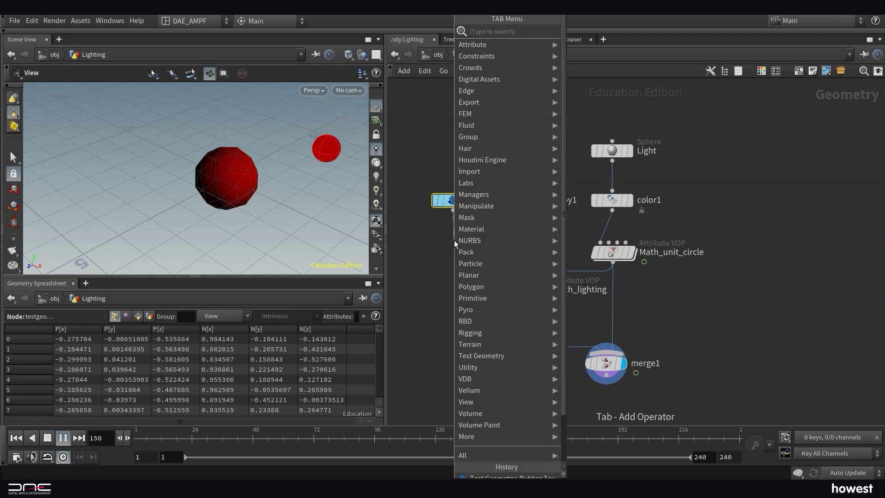
text(subd)
key(Return)
click(454, 242)
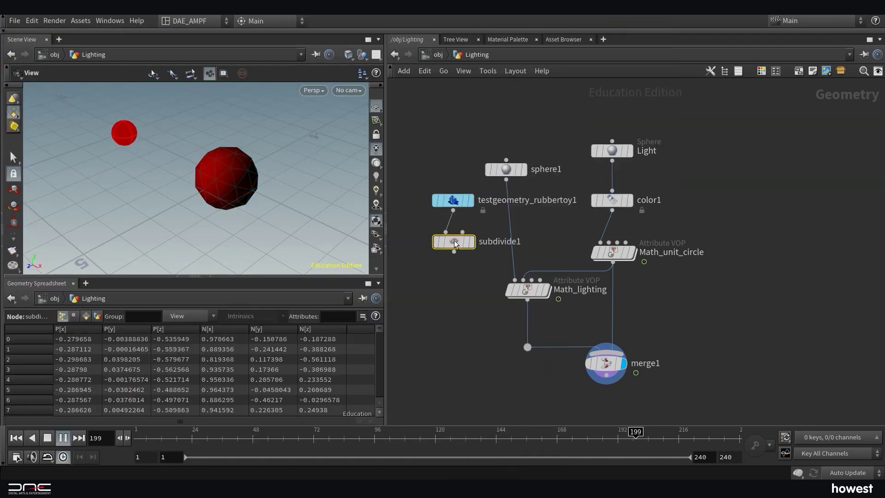
- Wire subdivide1 into the first input of Math_lighting in place of sphere1
click(454, 252)
click(515, 280)
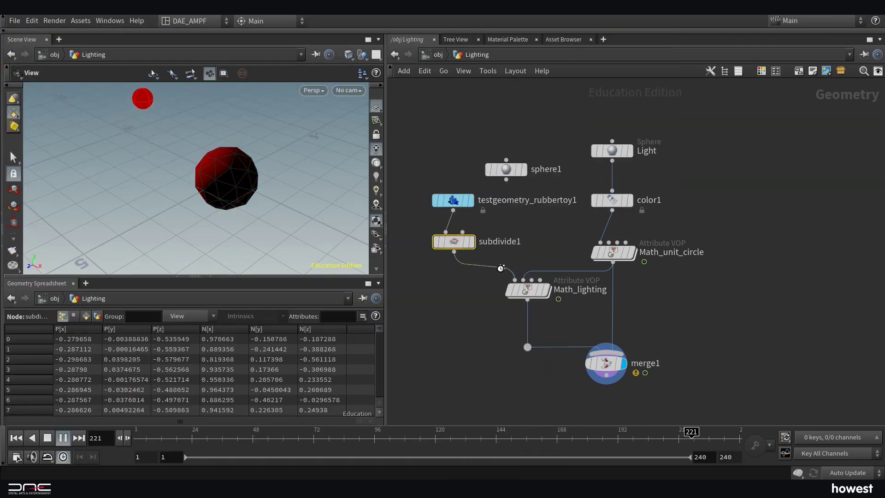
mouse_move(440, 240)
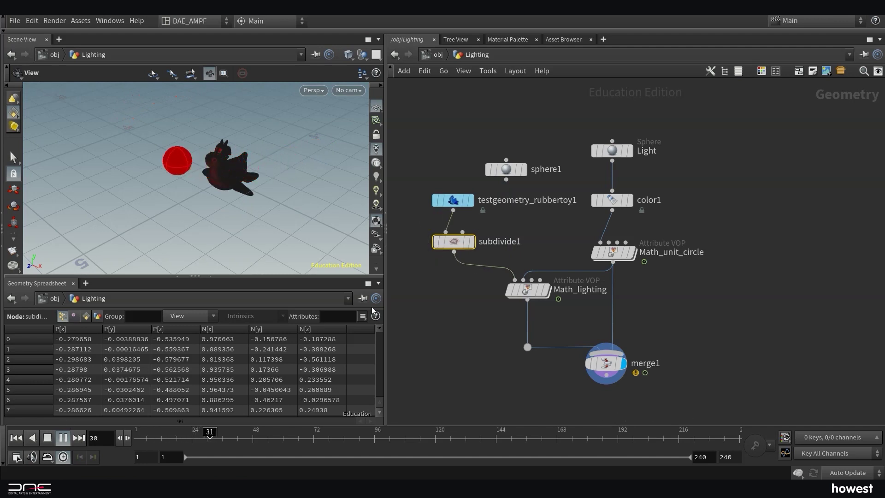
- Review the parameters of the rubber toy node
click(453, 200)
key(p)
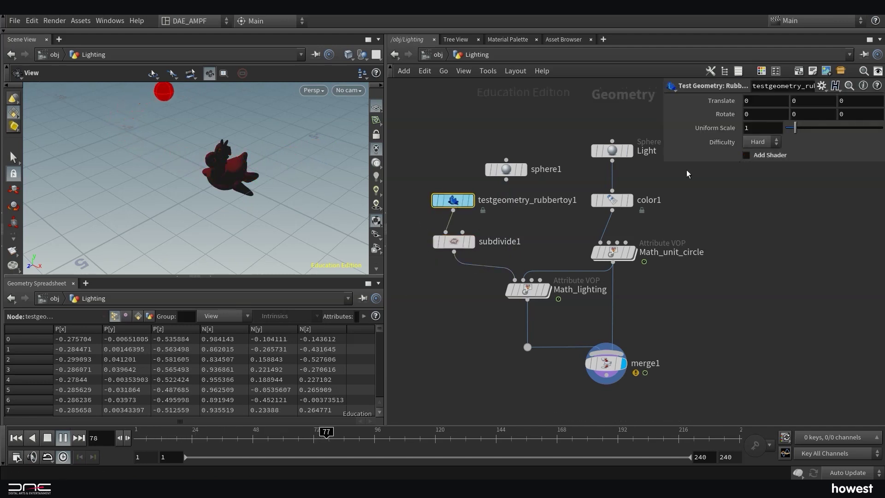
key(p)
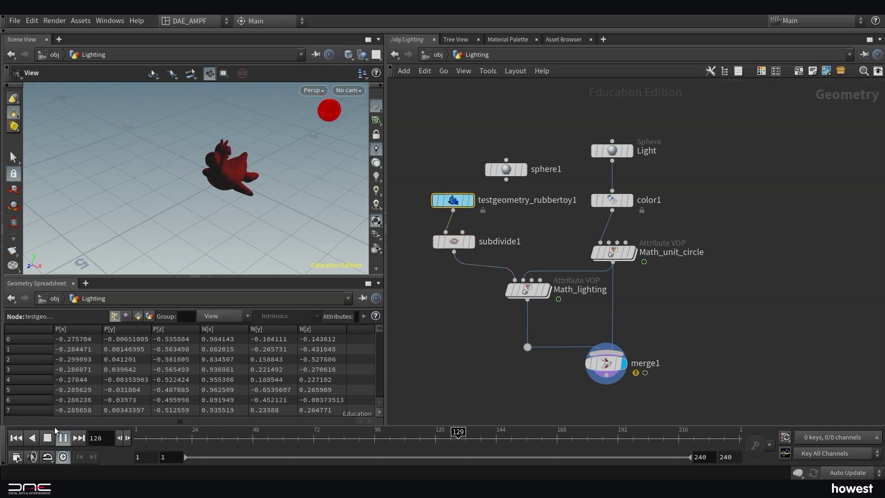
- Restart the animation playback and examine the moving light's shading on the rubber toy up close
click(48, 440)
click(63, 440)
scroll(235, 185, up, 10)
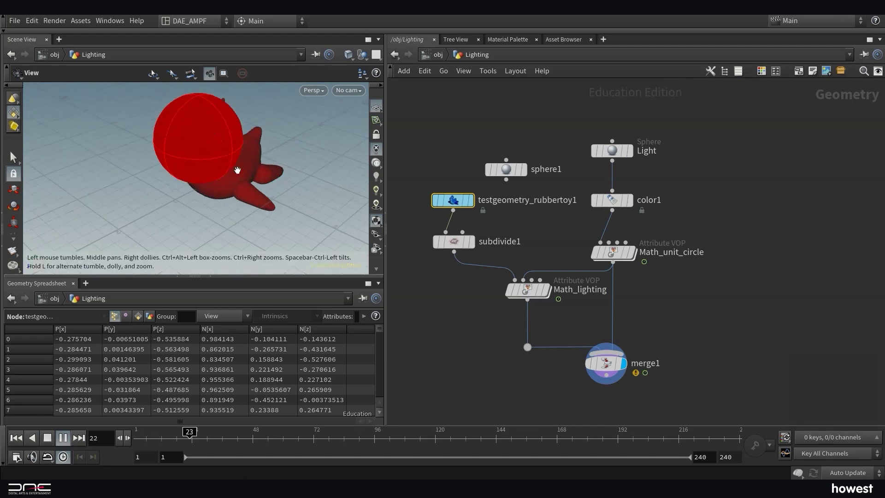
drag(244, 200, 246, 227)
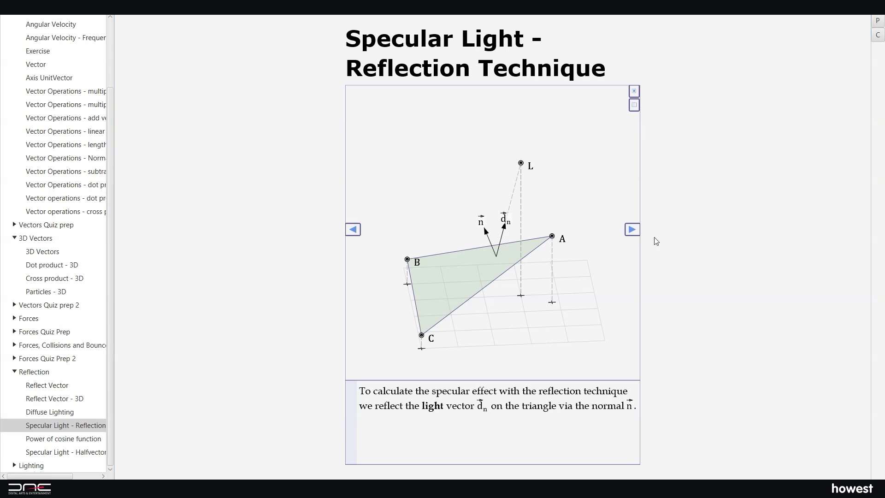
- In the interactive math course, advance the Specular Light - Reflection Technique diagram to the stage with camera point E and examine it
click(634, 232)
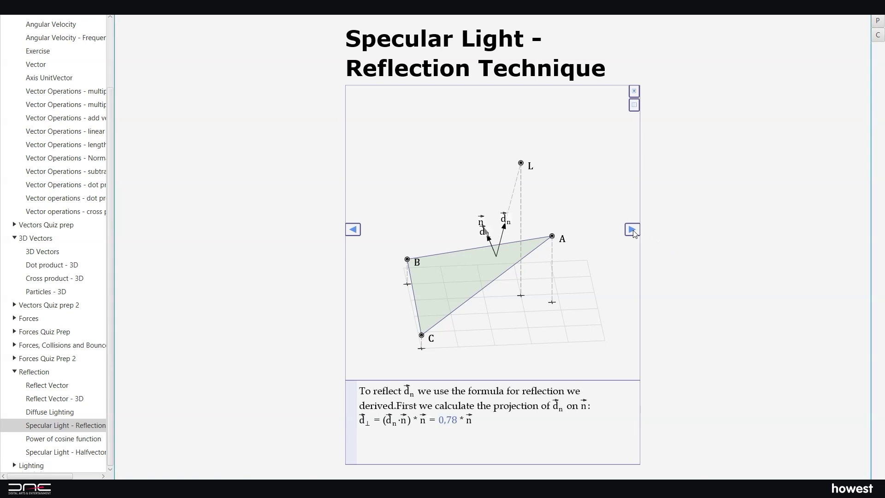
click(632, 230)
click(632, 231)
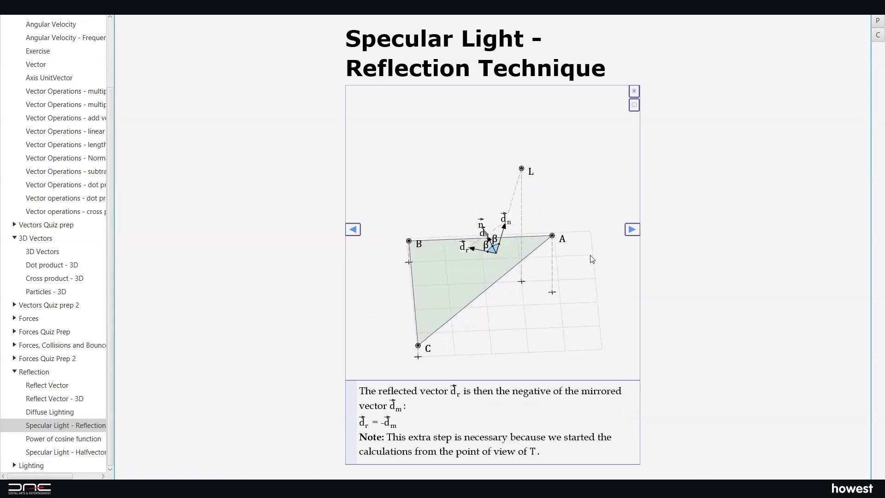
click(633, 230)
drag(585, 276, 569, 272)
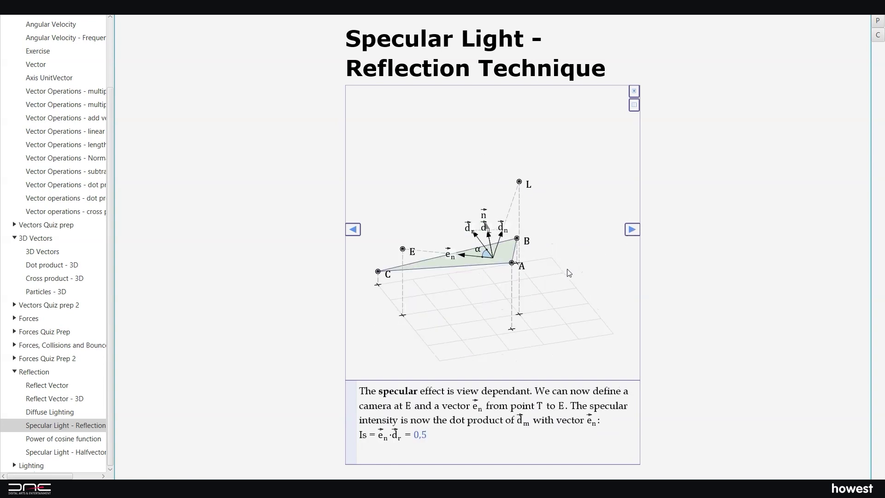
scroll(385, 283, up, 5)
middle_drag(385, 283, 418, 286)
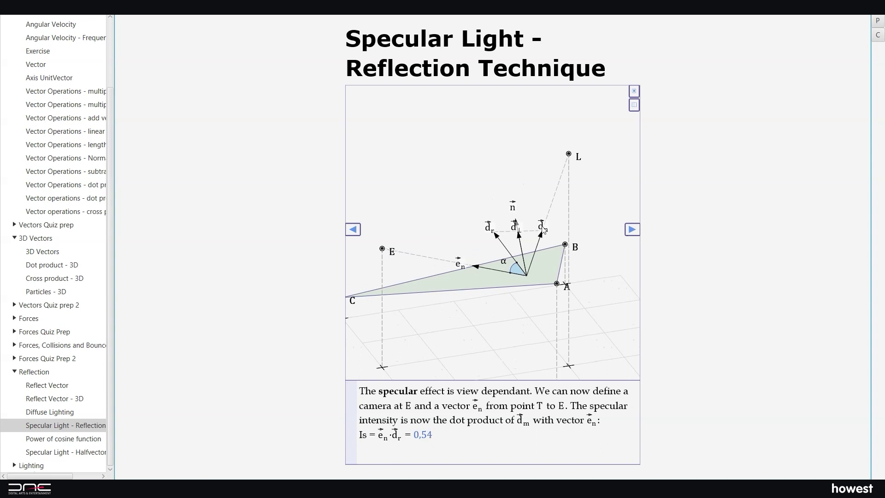
- Lower light point L, nudge camera point E upward, and examine the reflected vector and angle α from a higher viewpoint
drag(591, 165, 594, 218)
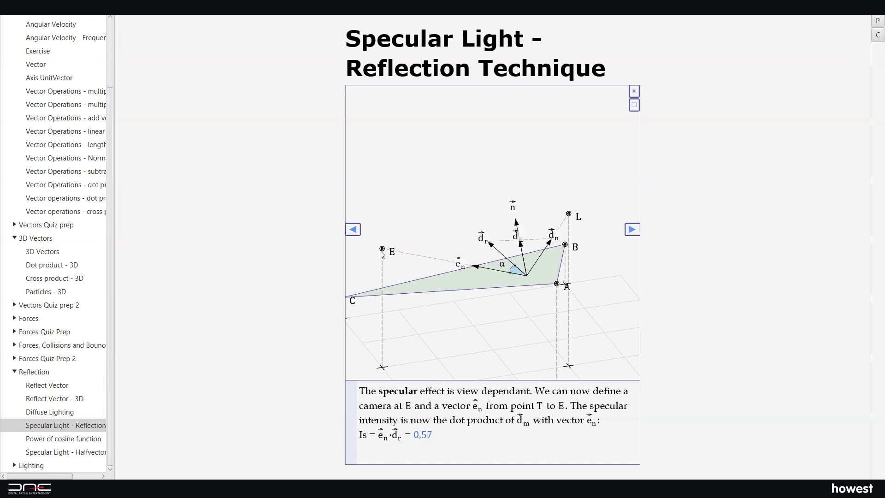
drag(382, 253, 385, 247)
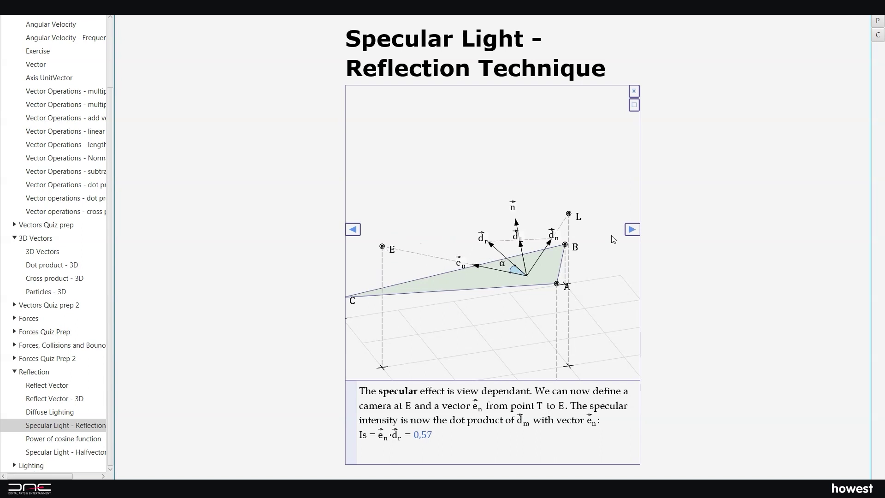
mouse_move(438, 215)
mouse_down()
mouse_move(458, 216)
mouse_move(448, 223)
mouse_up()
drag(447, 319, 476, 322)
middle_drag(467, 344, 472, 289)
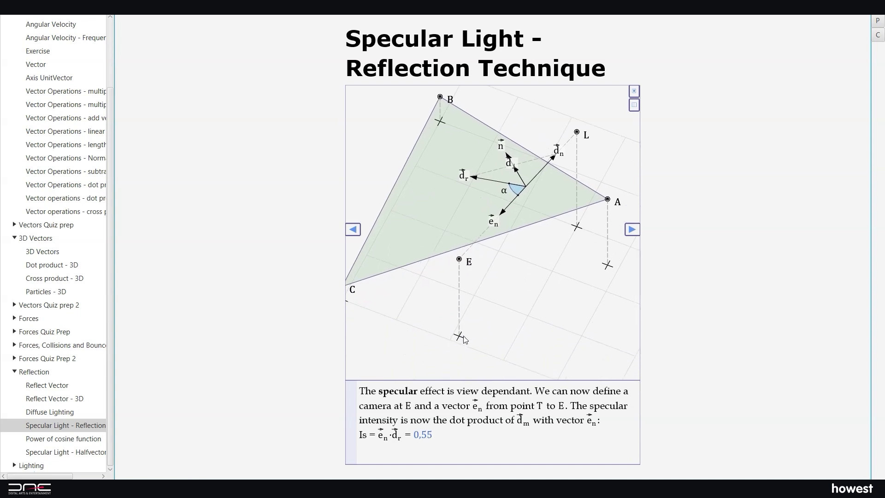
mouse_move(536, 329)
mouse_down()
mouse_move(466, 324)
mouse_move(413, 306)
mouse_move(512, 338)
mouse_move(459, 337)
mouse_move(419, 296)
mouse_up()
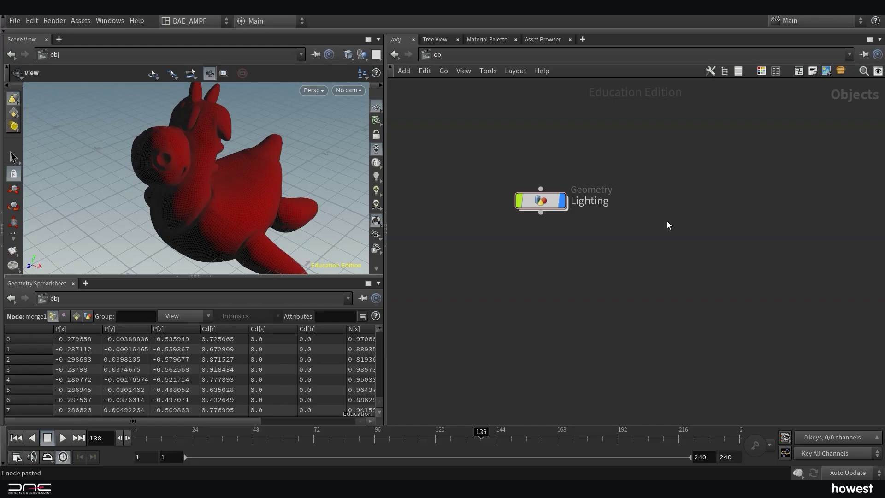
- Switch to Houdini and paste the cam1 camera beside the Lighting geometry object
key(ctrl+v)
click(670, 200)
scroll(231, 178, down, 5)
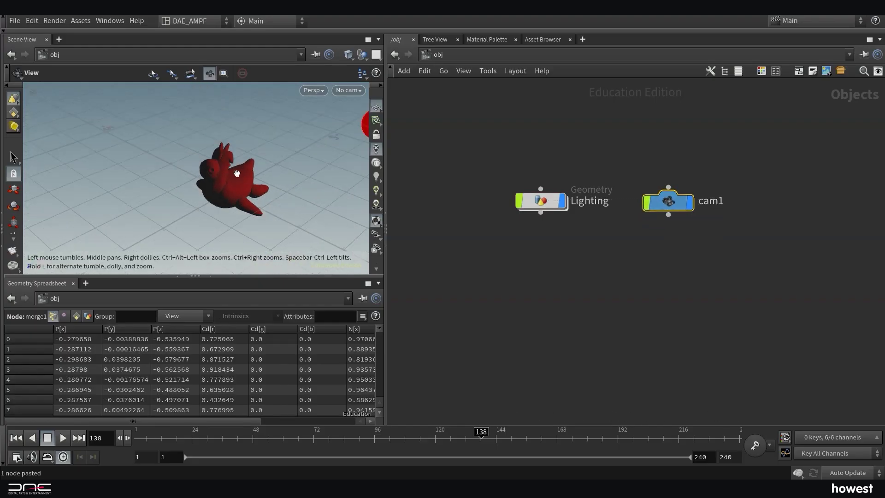
mouse_move(237, 173)
mouse_down()
mouse_move(219, 178)
mouse_move(252, 178)
mouse_up()
middle_drag(257, 206, 253, 178)
drag(252, 178, 269, 175)
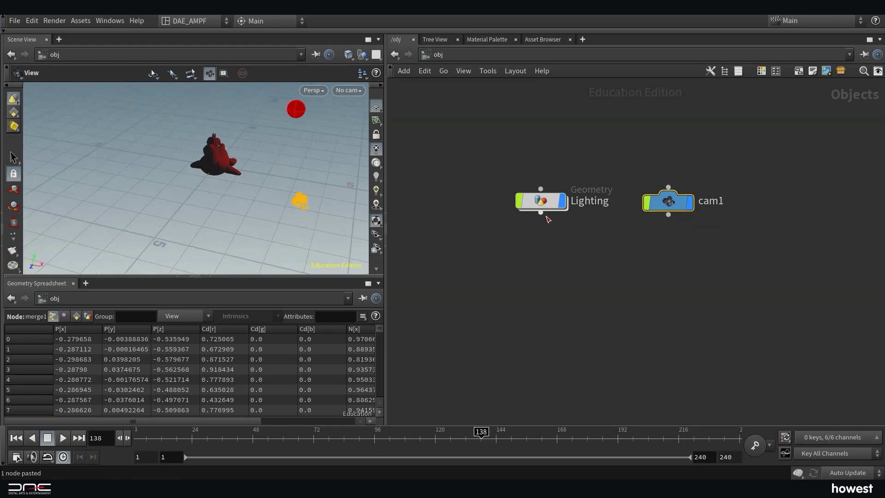
- Add a Sphere node inside the Lighting network, beside the Light sphere
double_click(542, 201)
key(Tab)
text(sp)
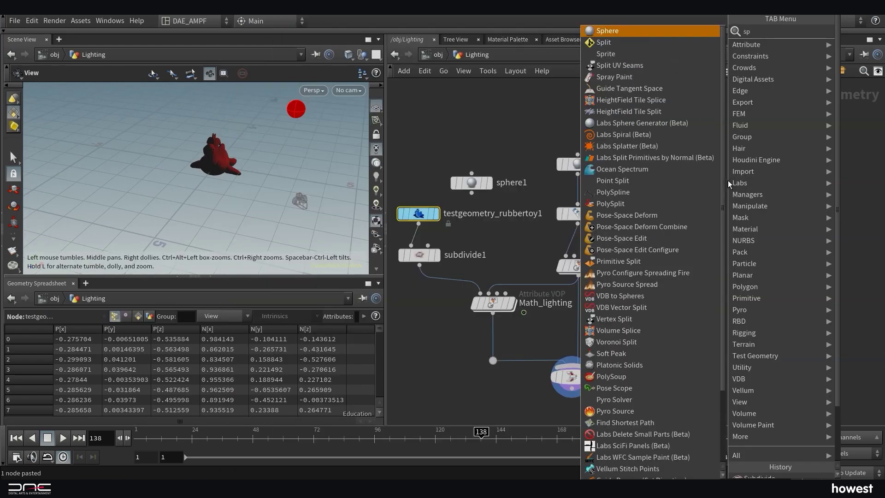
text(h)
key(Return)
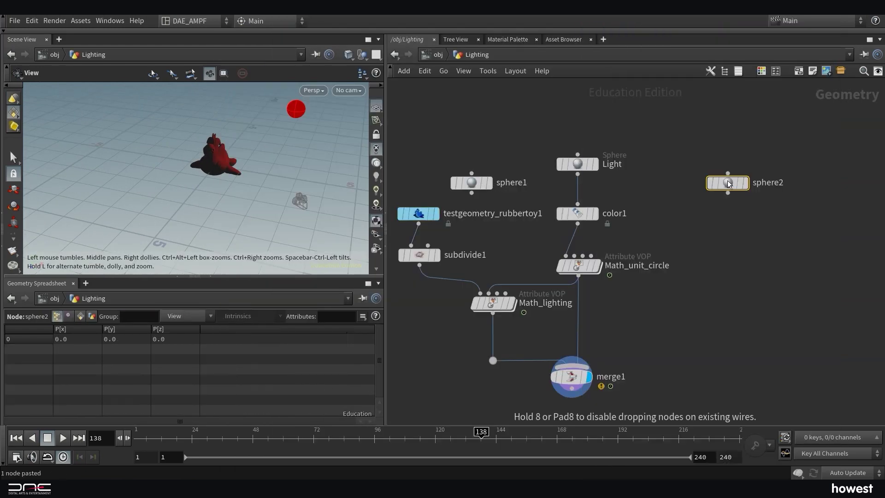
click(725, 178)
- Link the new sphere's Center to cam1's Translate values using relative references
click(440, 55)
click(670, 204)
key(p)
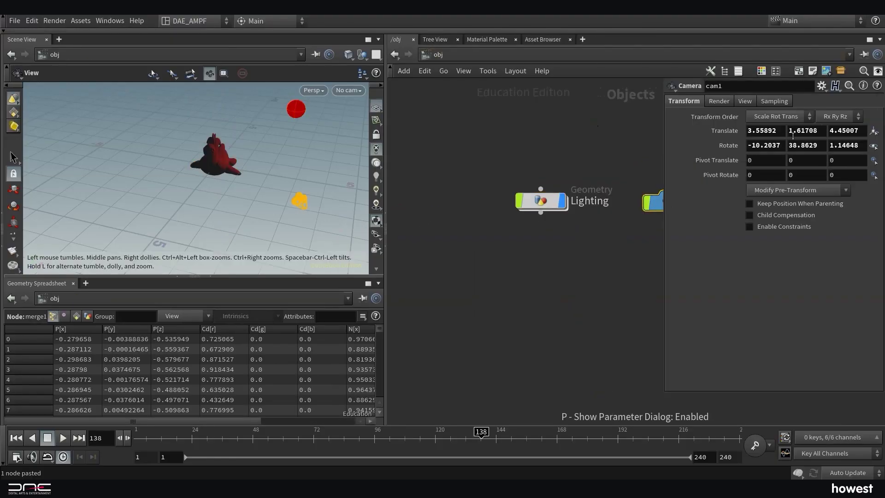
right_click(727, 131)
click(750, 201)
click(540, 201)
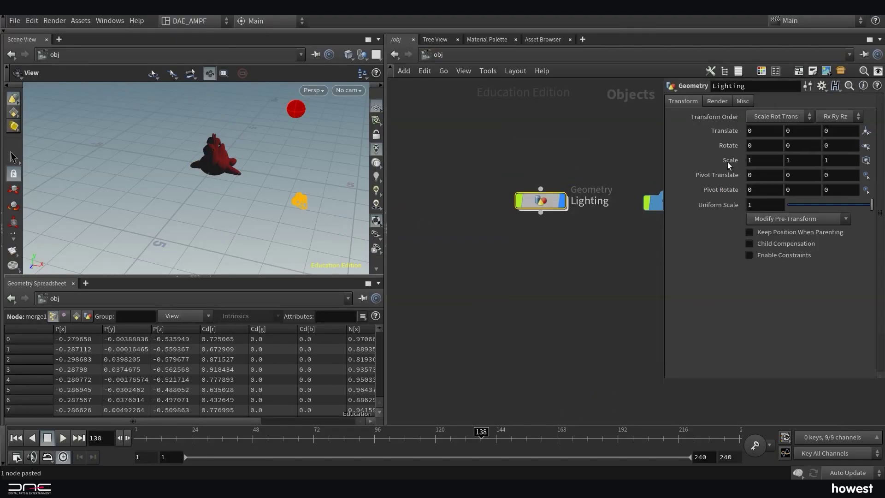
middle_drag(607, 179, 561, 179)
key(i)
middle_drag(644, 192, 536, 191)
scroll(591, 182, up, 1)
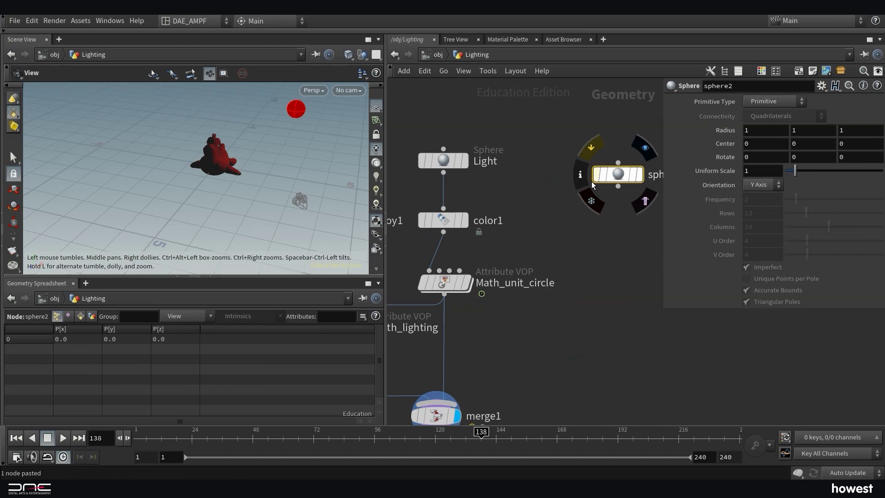
right_click(731, 142)
click(754, 255)
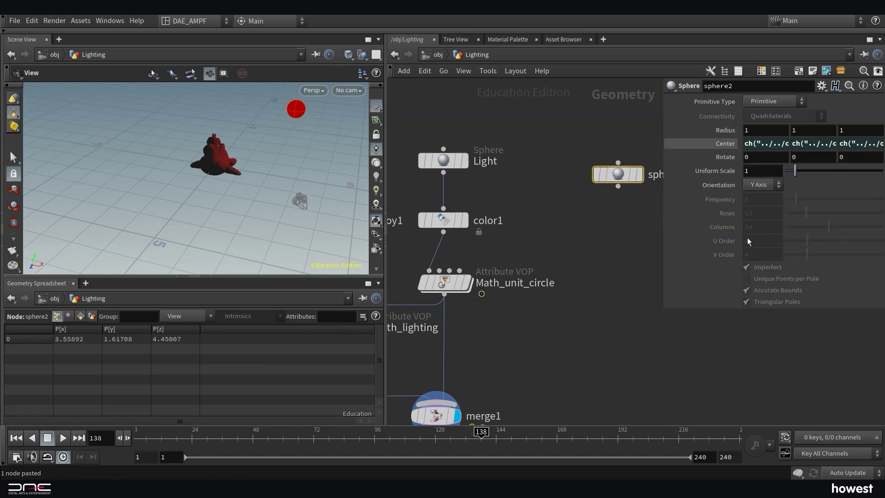
- Rename the linked sphere cam_pos and wire it into the third input of Math_lighting, routing the wire neatly
scroll(621, 207, down, 2)
middle_drag(623, 207, 601, 200)
drag(603, 178, 586, 168)
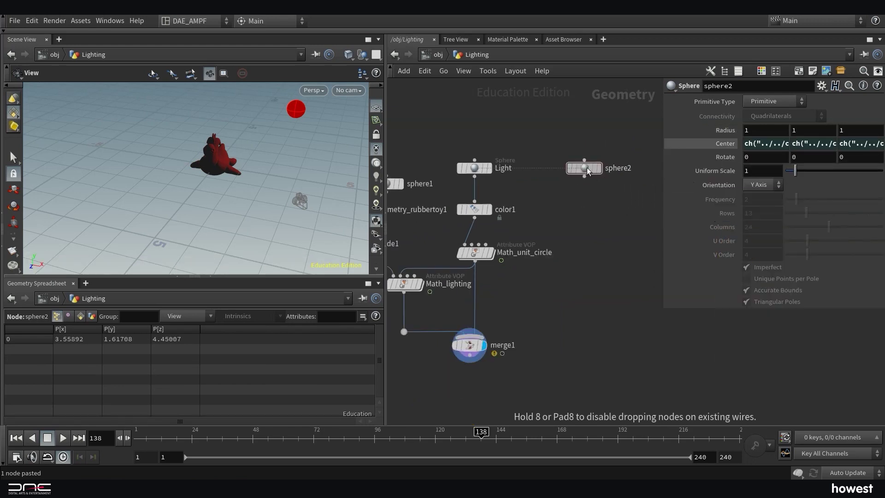
click(615, 169)
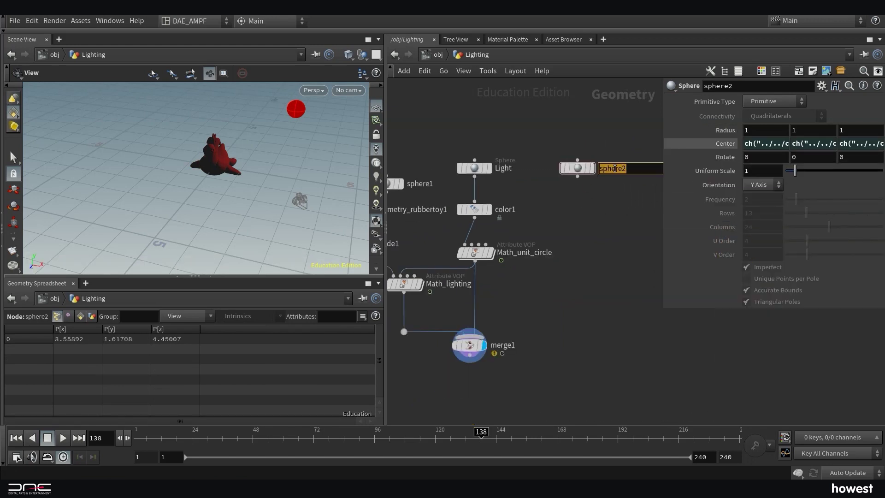
click(577, 176)
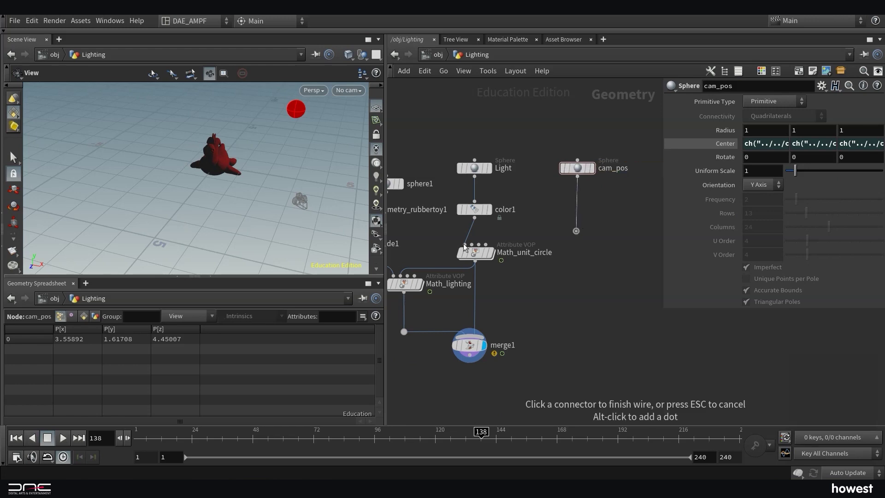
click(406, 273)
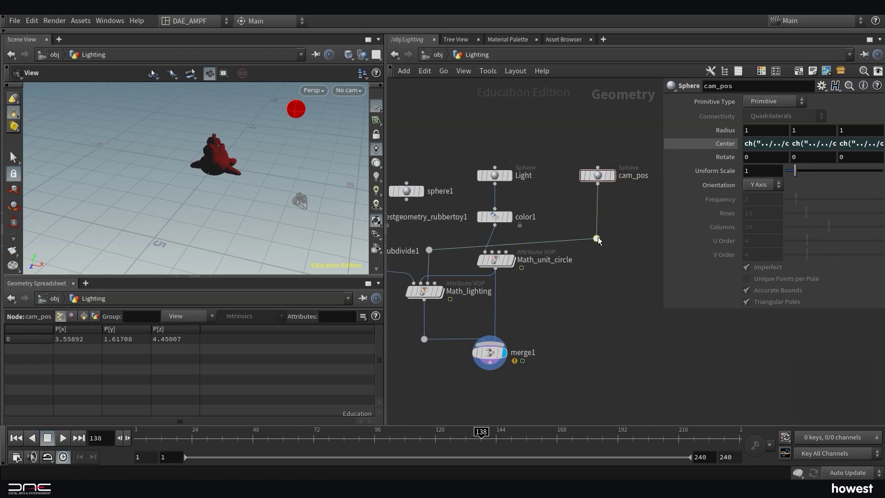
drag(429, 245, 431, 239)
scroll(565, 320, down, 2)
middle_drag(564, 320, 625, 304)
- Inside Math_lighting, add a Get Attribute node that reads attribute P from the Third Input
double_click(509, 279)
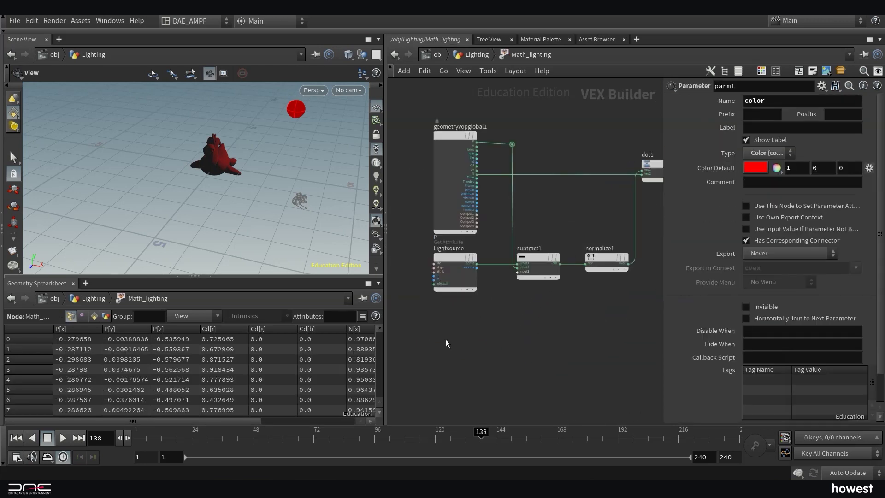
key(Tab)
text(get att)
key(Return)
click(447, 342)
click(775, 116)
click(767, 162)
drag(758, 160, 739, 161)
text(P)
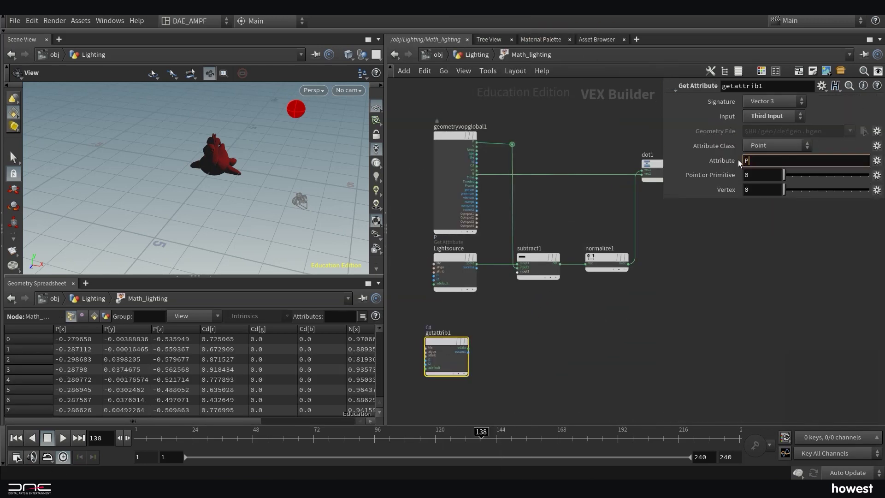
key(Return)
- Add a Subtract node that subtracts the geometry's P from the position read by the new Get Attribute node
drag(446, 338, 450, 337)
click(477, 143)
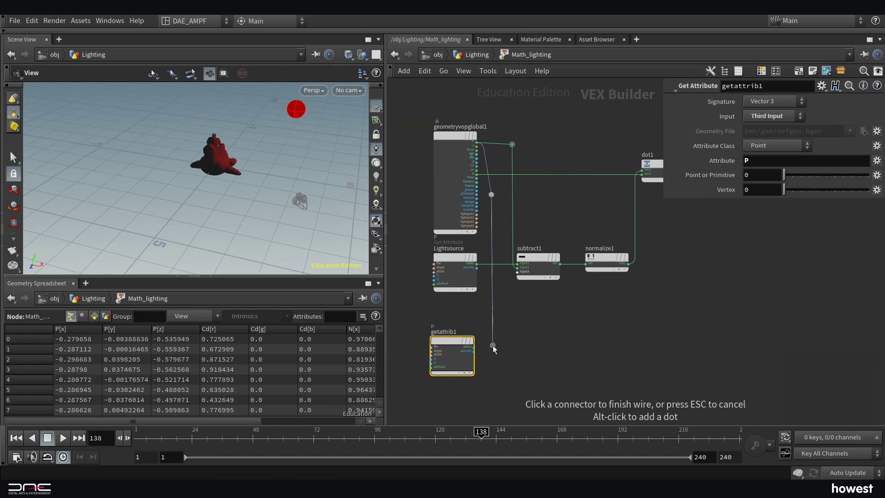
key(Tab)
text(sub)
key(Down)
key(Return)
click(554, 353)
drag(532, 351, 492, 356)
- Rename the new Get Attribute node camera, the light's Subtract node lightvector and the new Subtract node camera_vector
double_click(443, 331)
text(camera)
key(Return)
double_click(534, 249)
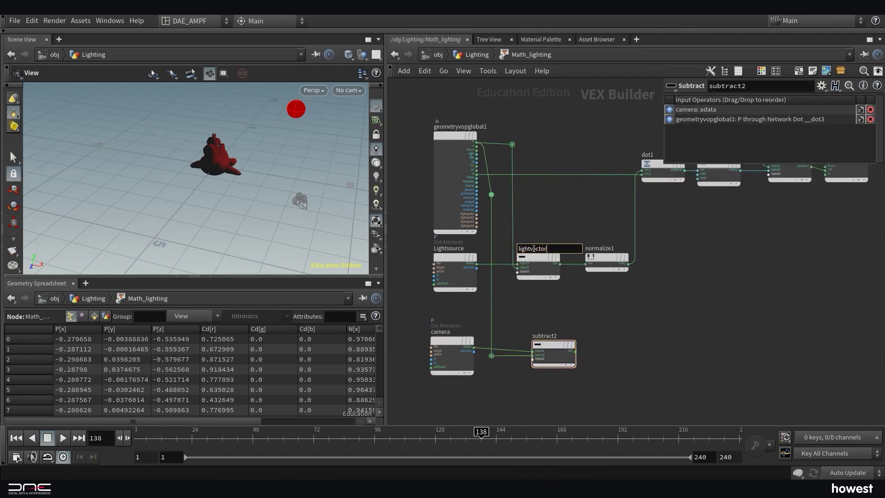
- Add a Normalize node to the output of camera_vector
click(576, 351)
key(Tab)
text(nor)
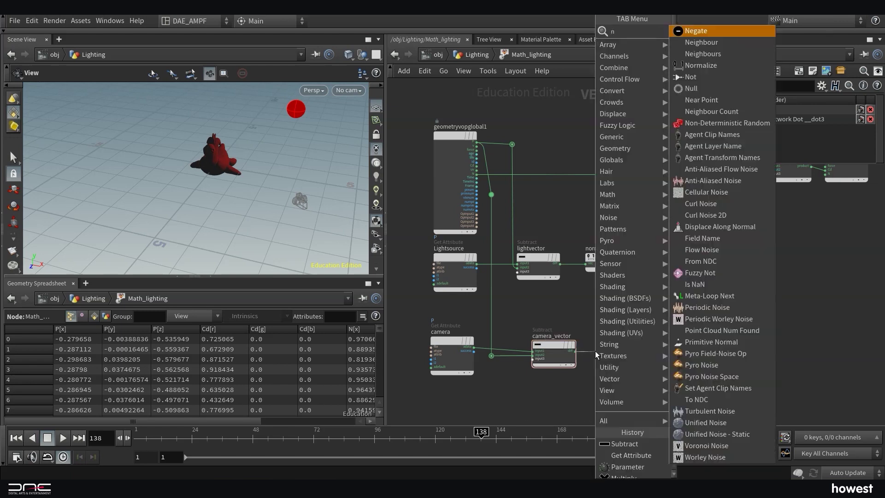
key(Return)
click(614, 350)
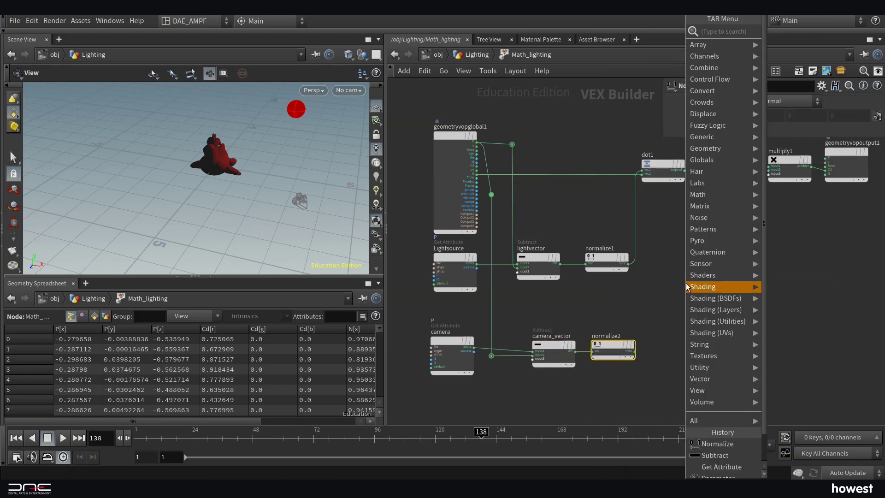
- Add a Multiply node and a float Constant of -1 to invert the normalized light vector
text(mult)
key(Return)
click(686, 284)
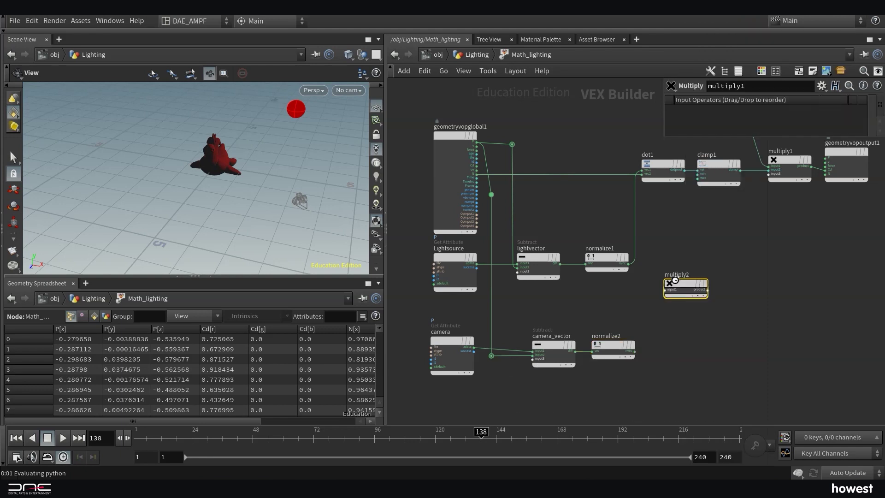
key(Tab)
text(const)
key(Return)
click(632, 301)
click(764, 116)
text(-1)
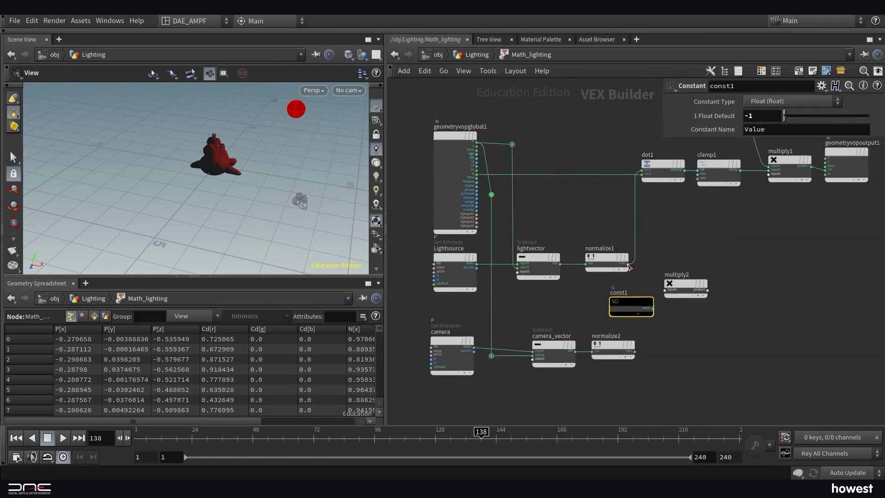
- Add a Reflect node named reflected_light, fed by the inverted light vector and the geometry's normal
click(476, 175)
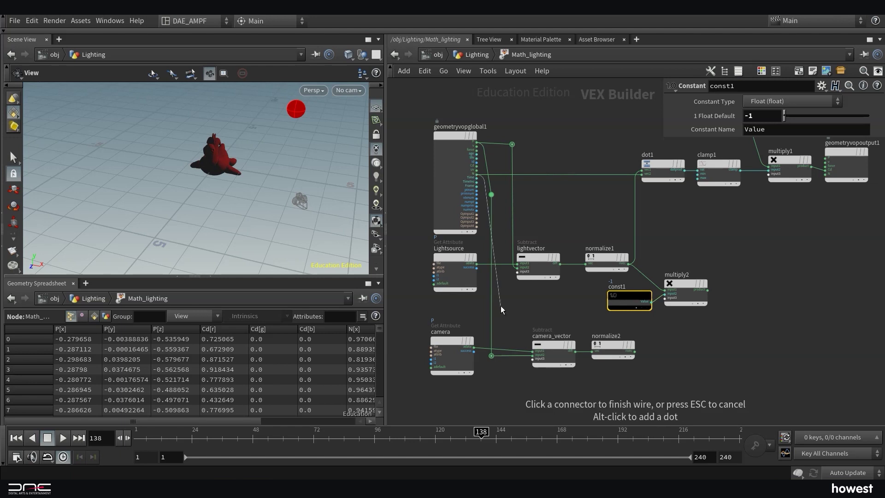
key(Tab)
text(reflect)
key(Return)
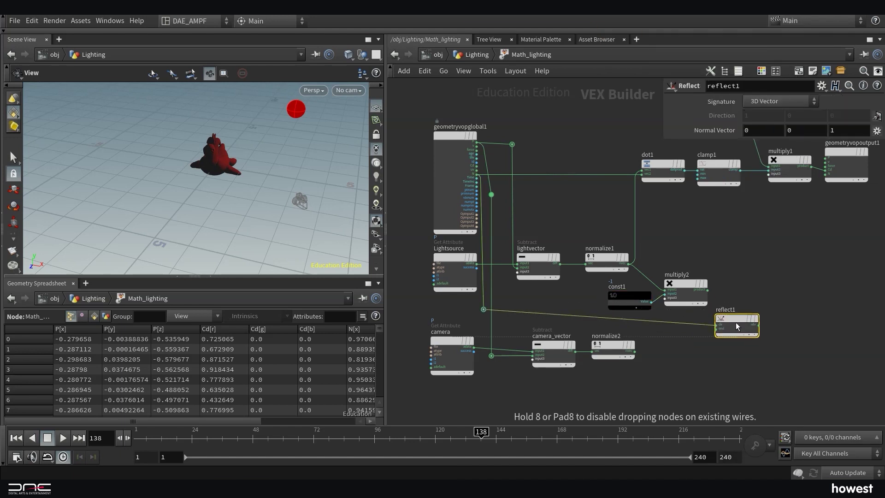
drag(739, 324, 745, 318)
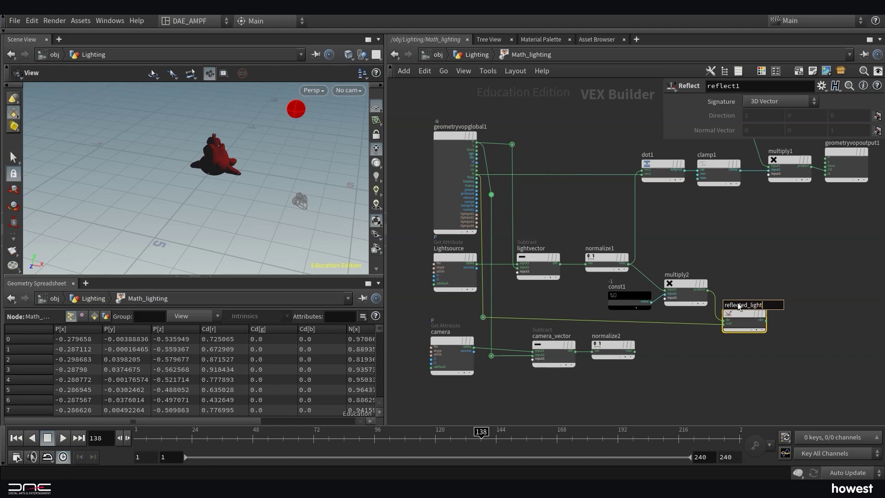
- Add a Dot Product node combining reflected_light with the normalized camera vector
drag(634, 352, 798, 346)
key(Tab)
text(dot)
key(Return)
click(809, 355)
- Attach a Clamp node to the new dot product's output and tidy the node placement
key(Tab)
drag(824, 345, 851, 343)
text(clamp)
key(Return)
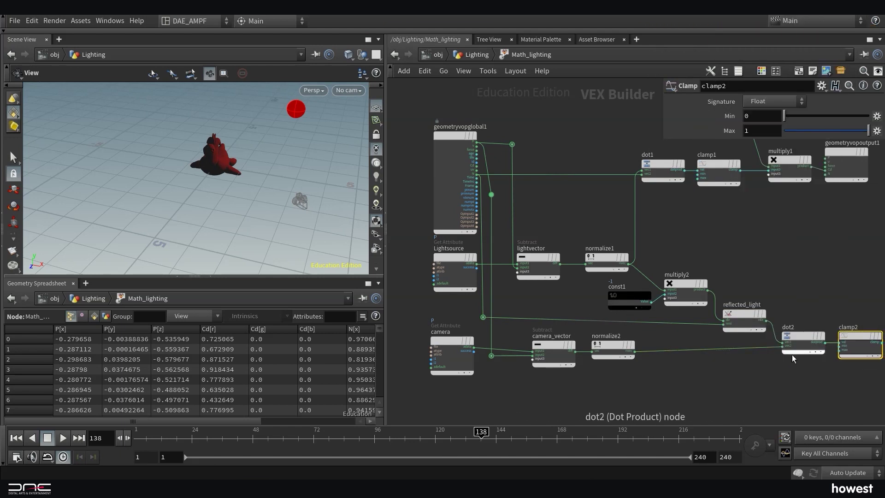
drag(793, 356, 791, 358)
drag(849, 345, 844, 345)
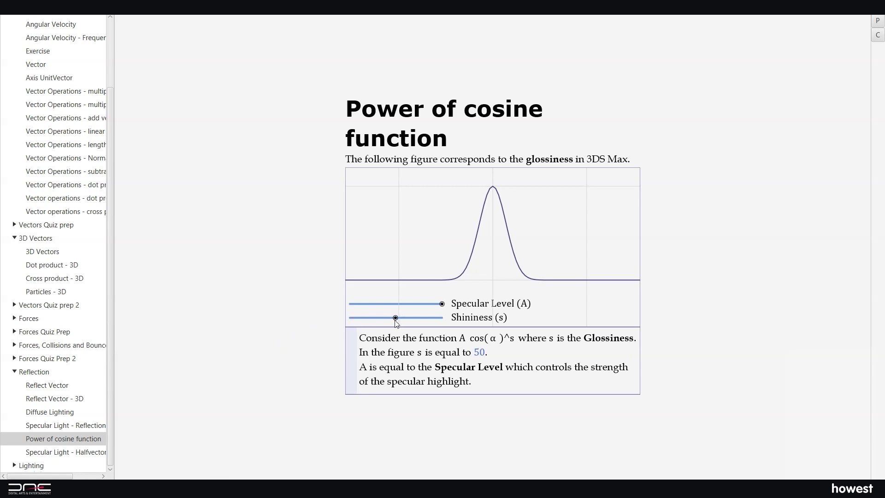
- In the interactive math course, vary Shininess and Specular Level on the Power of cosine function page and examine the curve
drag(393, 319, 355, 319)
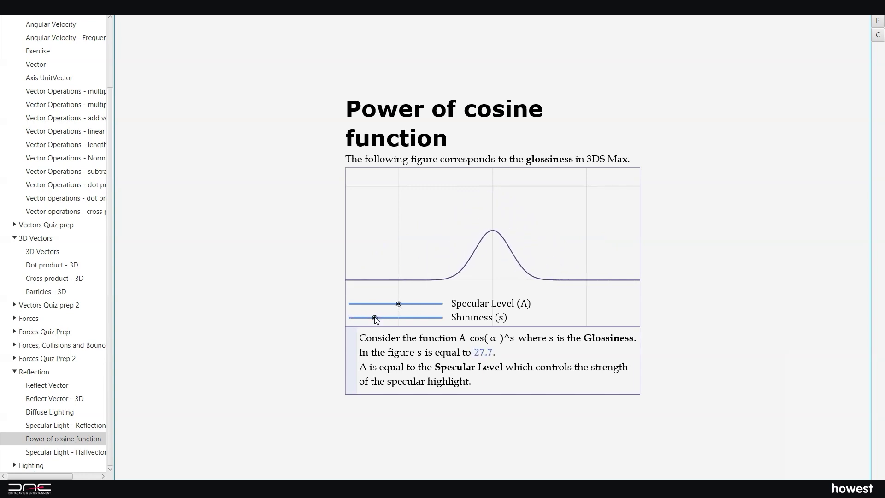
drag(399, 304, 433, 304)
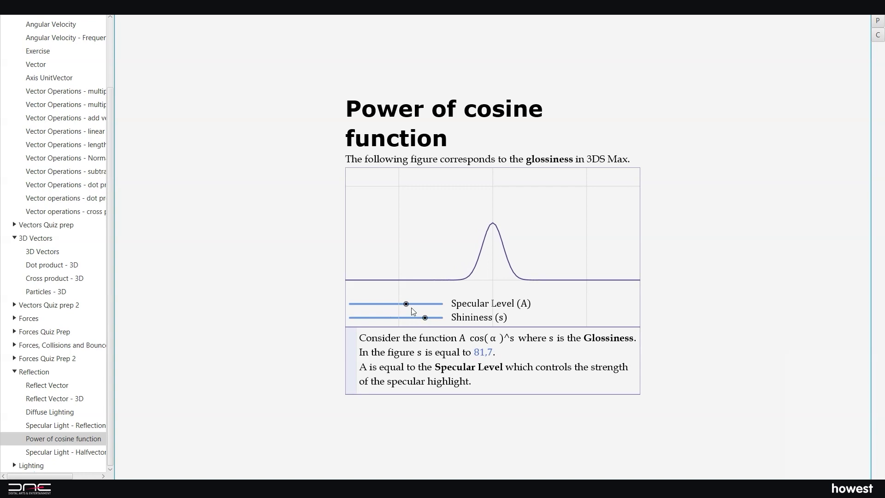
drag(426, 305, 429, 304)
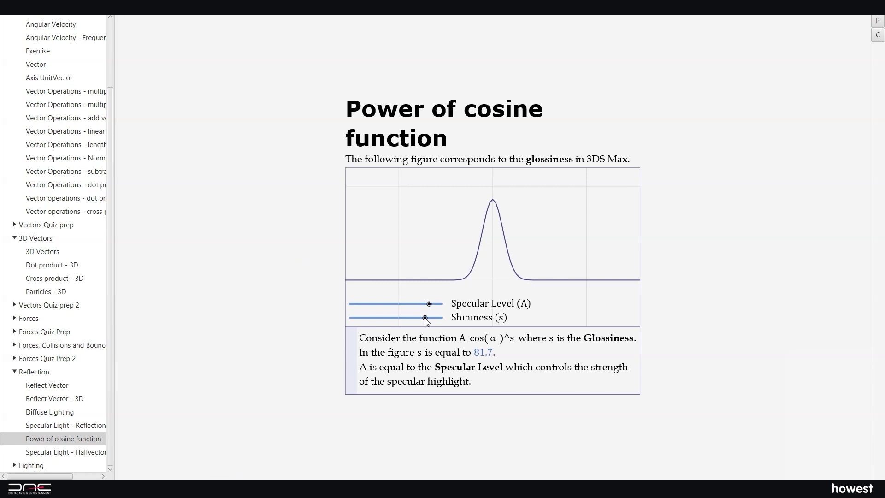
drag(429, 304, 434, 304)
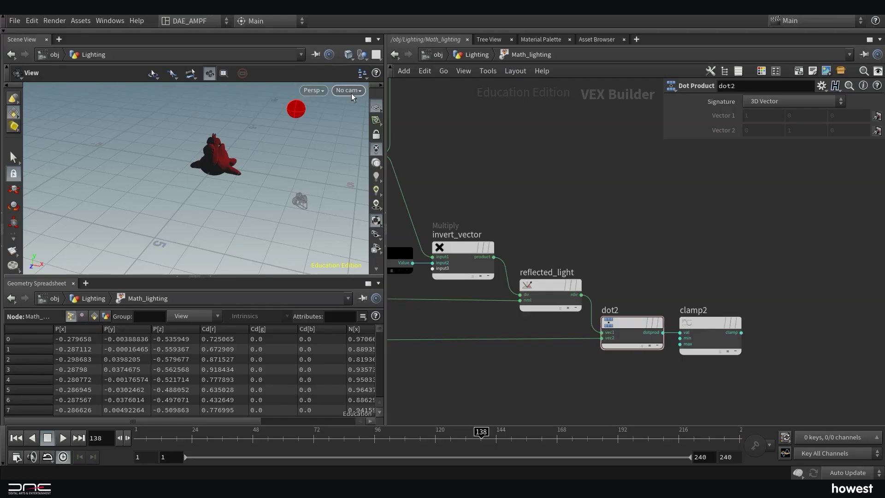
- Switch back to Houdini and look through cam1 in the viewport
click(348, 90)
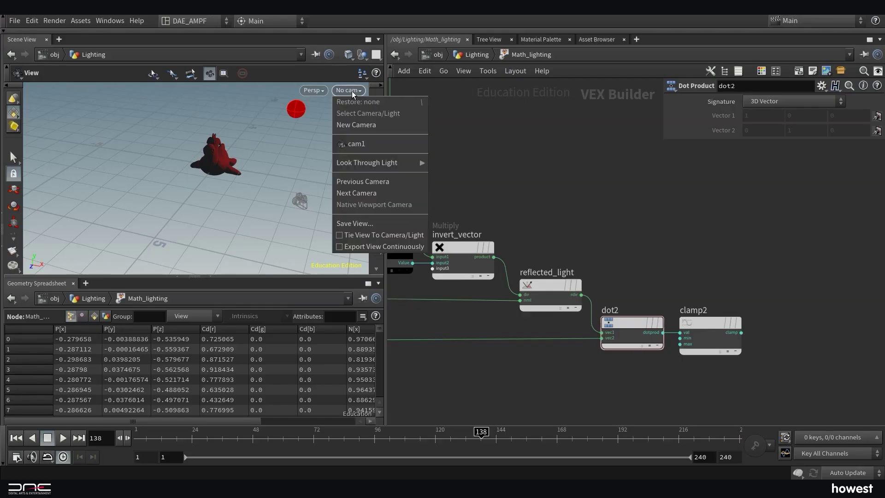
key(Escape)
click(357, 139)
- Paste the Power and Multiply nodes with their shininess and spec_int parameters, connect them after clamp2 and align them there
scroll(780, 315, down, 4)
middle_drag(783, 319, 668, 302)
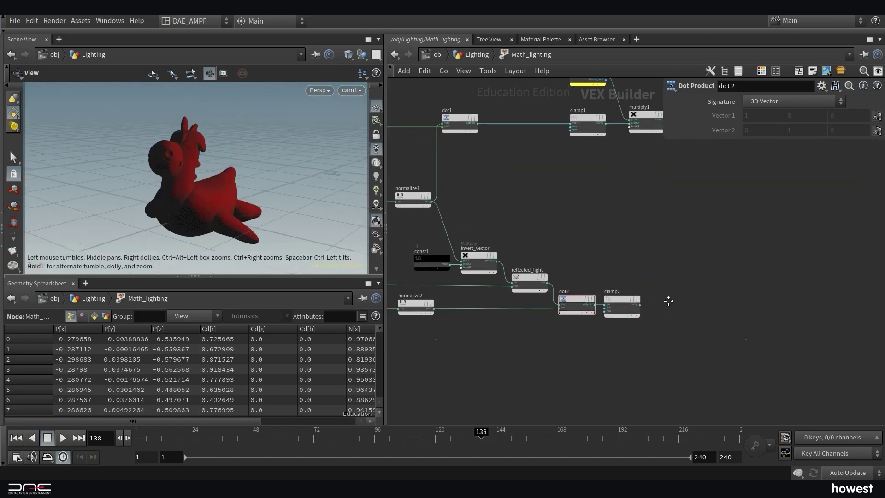
key(ctrl+v)
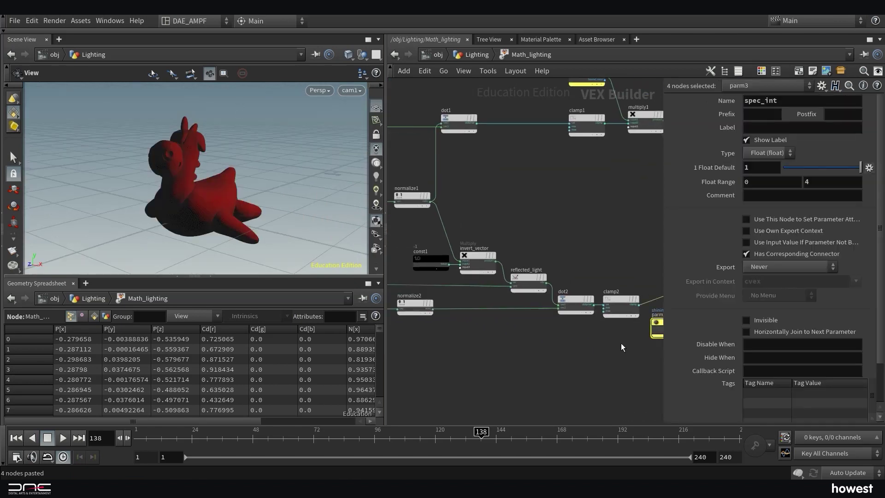
key(p)
middle_drag(706, 299, 647, 286)
drag(781, 360, 595, 248)
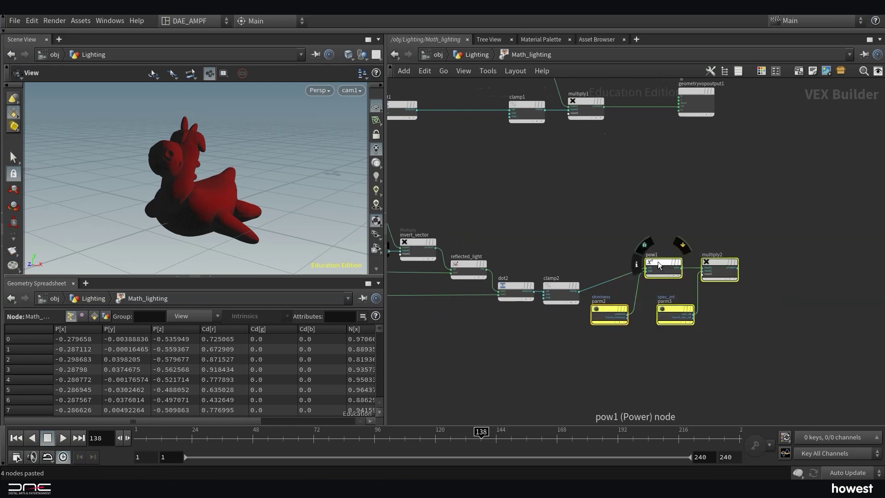
drag(657, 261, 618, 286)
middle_drag(655, 198, 629, 242)
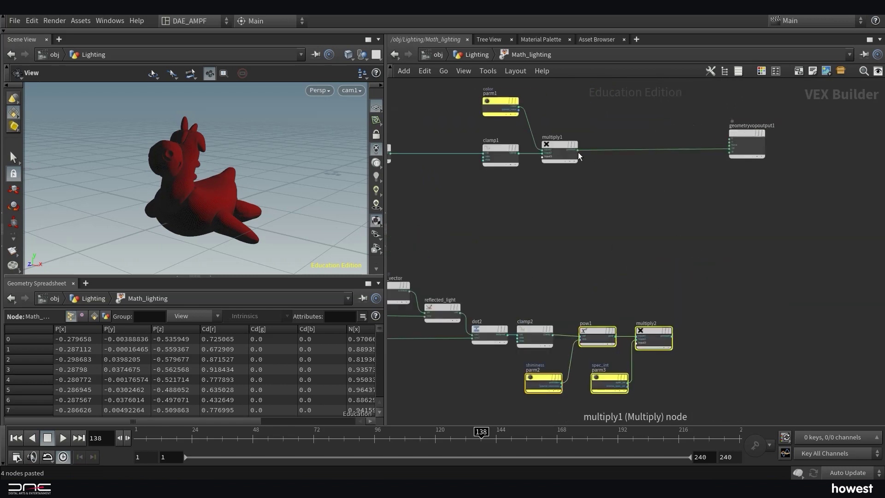
- Add an Add node combining multiply1 and multiply2, feed its sum into the geometry output's color, and align it with the upper row
key(Tab)
text(add)
key(Return)
click(631, 177)
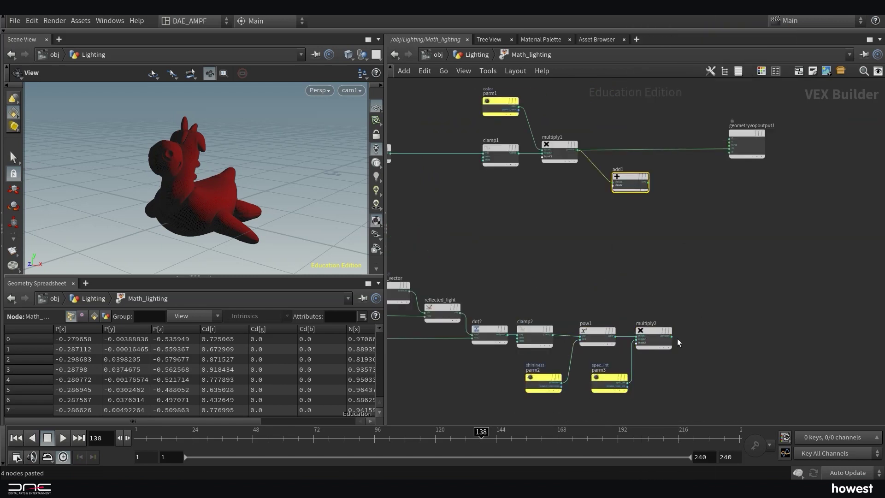
mouse_move(671, 334)
mouse_down()
mouse_move(660, 284)
mouse_move(683, 332)
mouse_up()
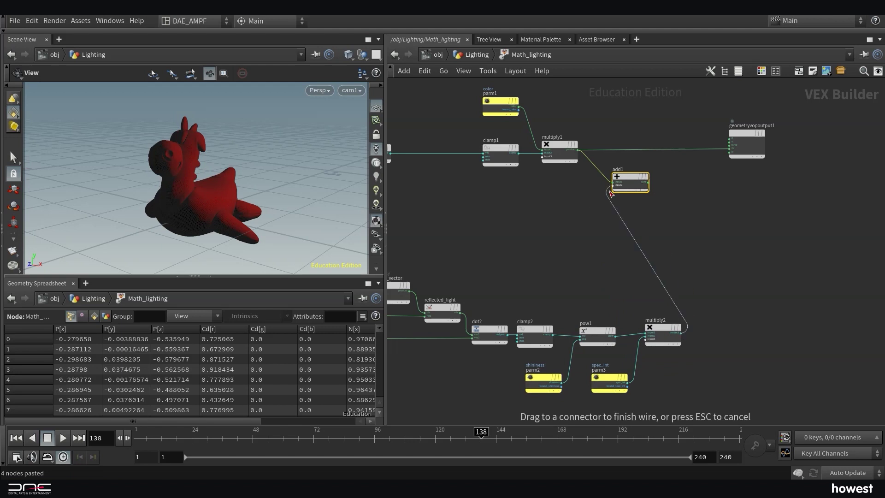
drag(727, 151, 729, 148)
drag(630, 177, 647, 146)
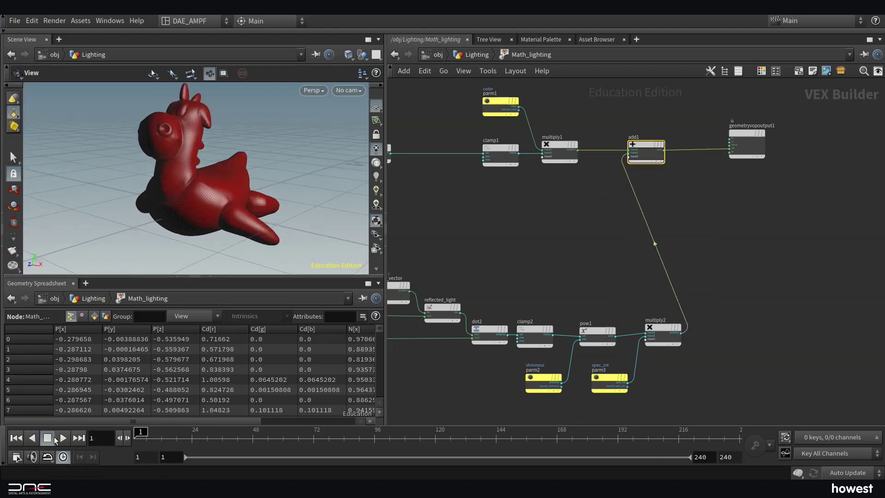
- Play the animation to inspect the combined diffuse and specular shading, and open the viewport's camera choices
click(63, 438)
click(350, 90)
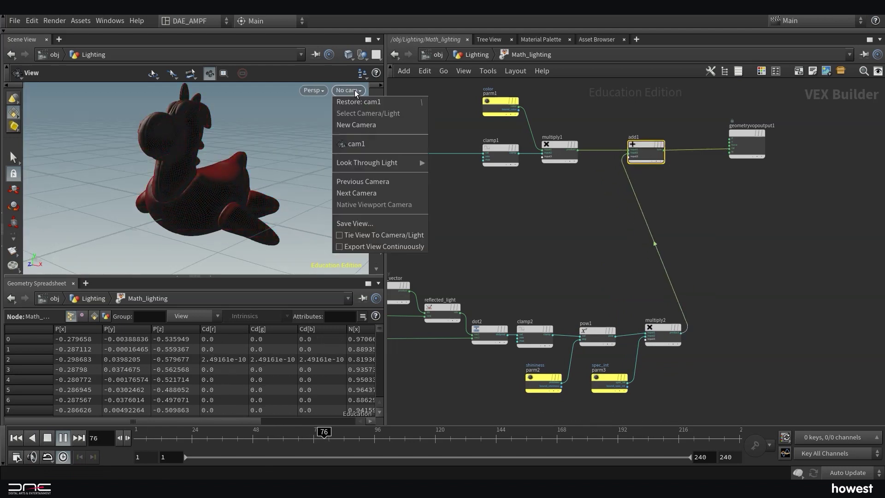
click(348, 54)
click(348, 55)
click(383, 159)
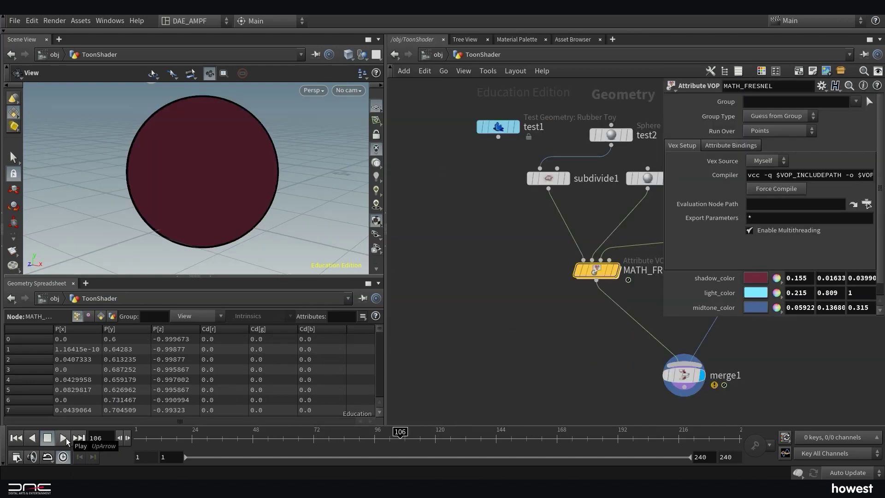
- Play the ToonShader animation, stop it and scrub around frames 215 and 205 to examine the color bands on the sphere
click(64, 438)
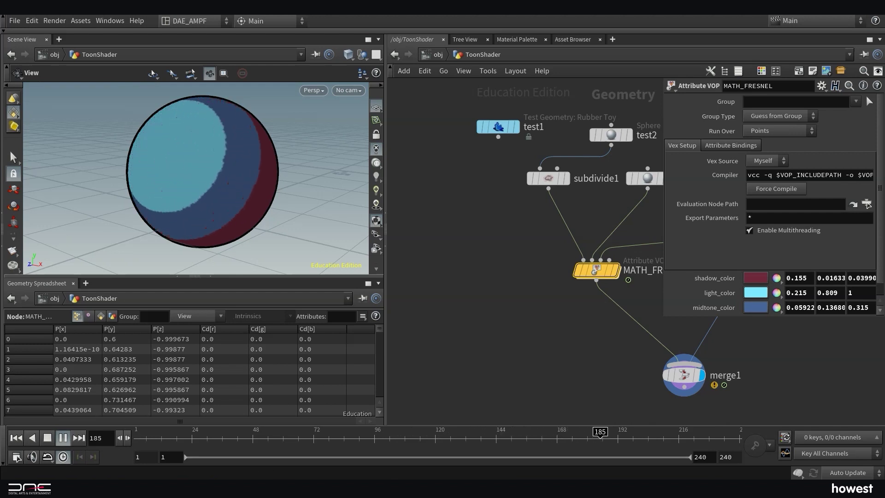
click(63, 438)
click(667, 435)
mouse_move(659, 432)
mouse_down()
mouse_move(527, 432)
mouse_move(666, 432)
mouse_up()
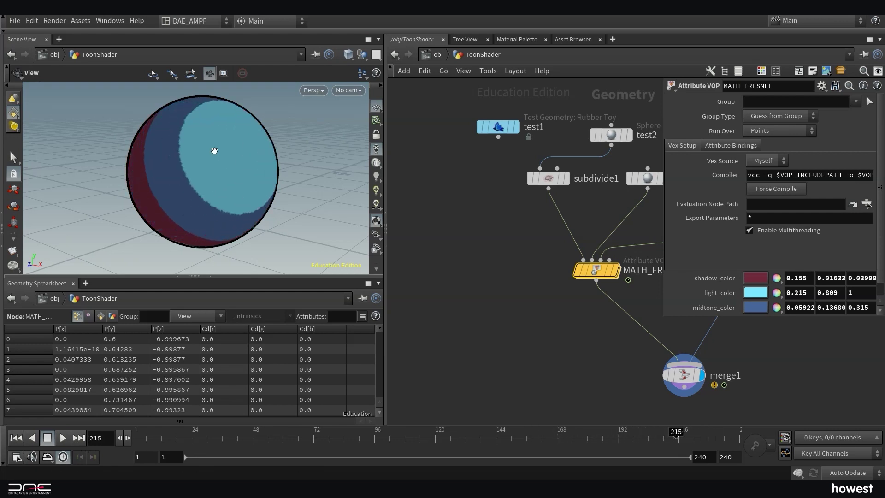
scroll(212, 153, down, 2)
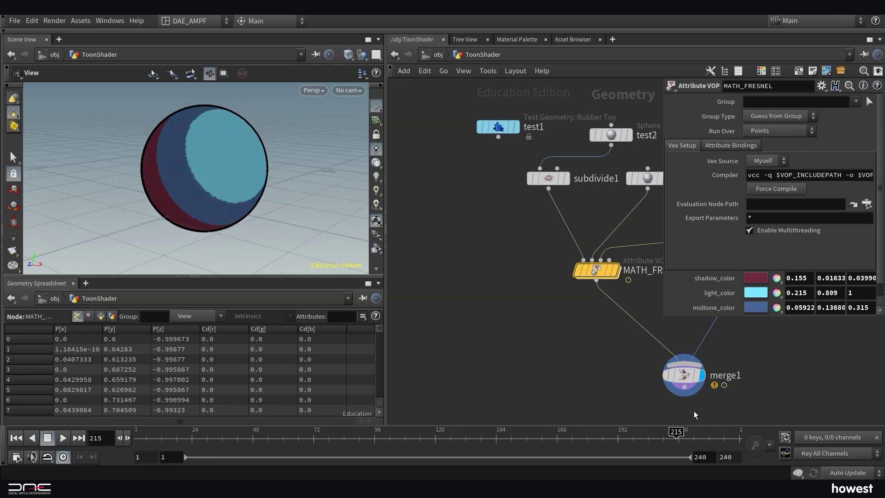
mouse_move(661, 432)
mouse_down()
mouse_move(565, 431)
mouse_move(650, 432)
mouse_up()
- Change the light_color of MATH_FRESNEL to coral (FF5135) and close the color editor
click(760, 294)
drag(623, 161, 635, 139)
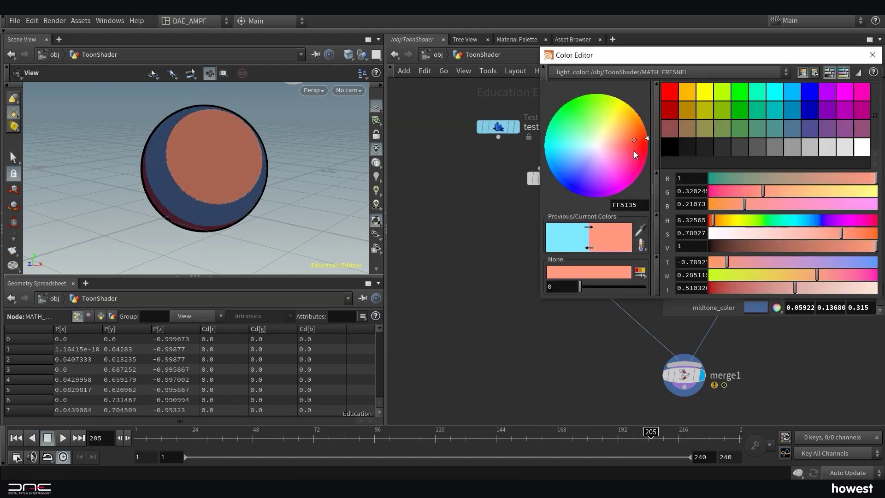
click(680, 307)
click(874, 59)
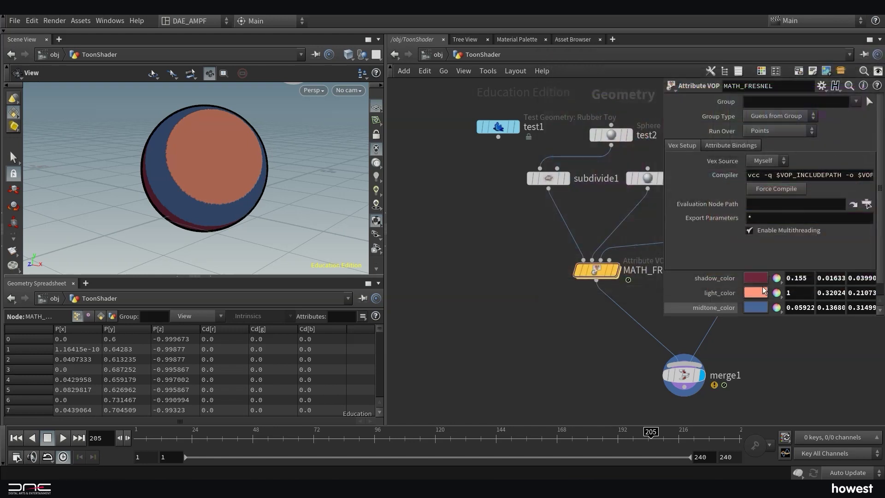
- Change the midtone_color to a muted red (about 0.315, 0.089, 0.081) and return the timeline to frame 1
click(755, 307)
drag(630, 131, 633, 130)
click(871, 37)
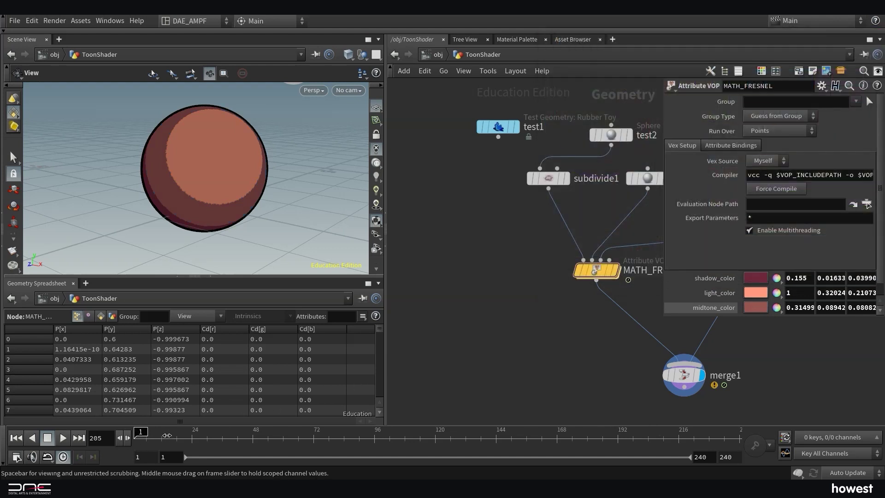
mouse_move(167, 435)
mouse_down()
mouse_move(180, 433)
mouse_move(132, 434)
mouse_up()
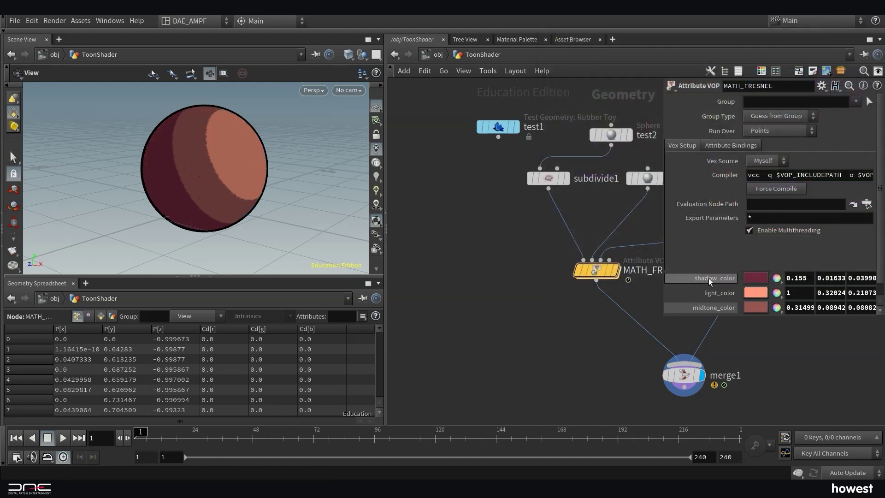
- Change the shadow_color to a dark red with a red value of about 0.099 and close the color editor
click(756, 279)
drag(720, 253, 711, 252)
click(871, 21)
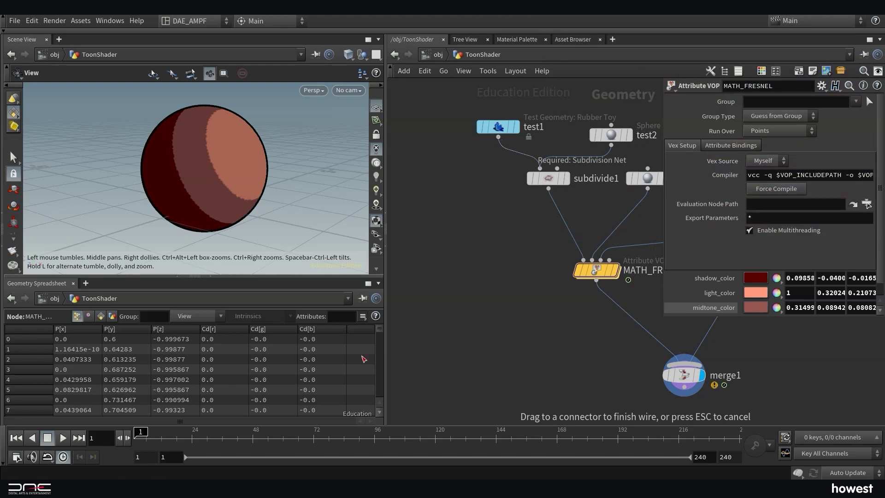
- Feed the test1 rubber toy into subdivide1 in place of the sphere and scrub the timeline to view its toon shading
key(Escape)
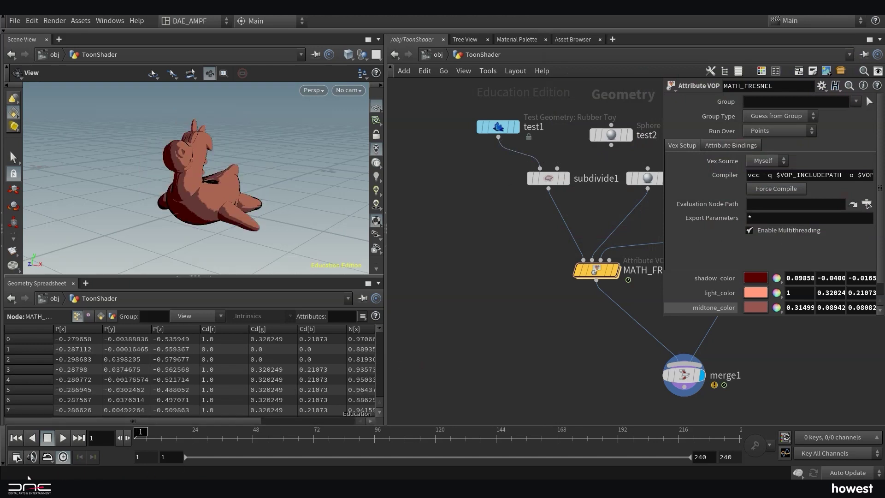
mouse_move(185, 433)
mouse_down()
mouse_move(323, 436)
mouse_move(171, 437)
mouse_up()
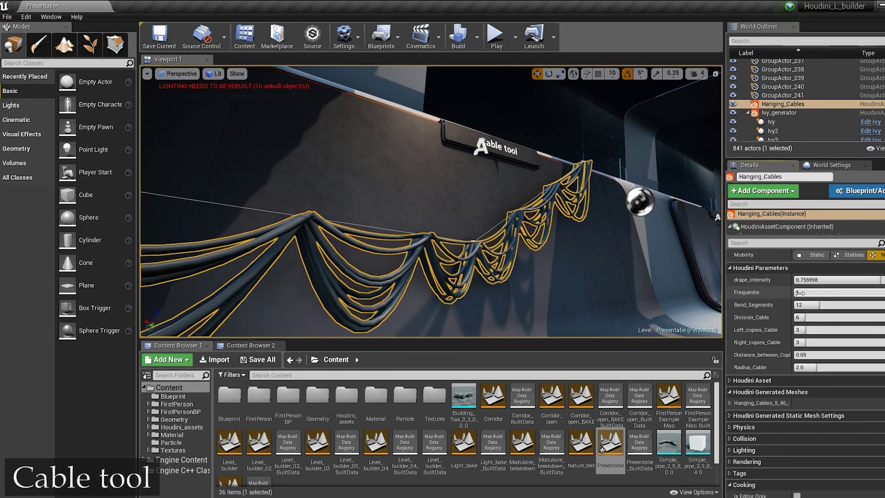
- In Unreal Editor, raise the Frequentie parameter of the Hanging_Cables Houdini asset
drag(800, 293, 821, 292)
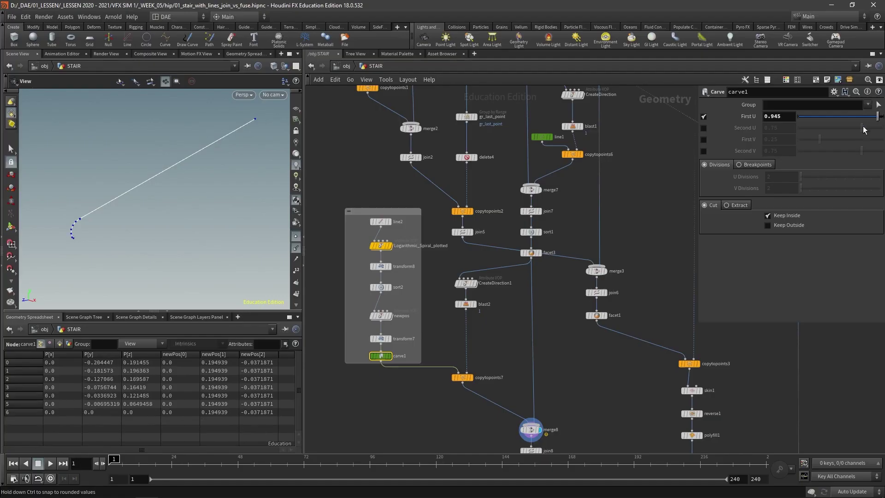
- In the Houdini stair scene, select and display merge6 and orbit around the complete stair with its railings
middle_drag(562, 444, 415, 242)
click(532, 412)
click(623, 347)
click(612, 347)
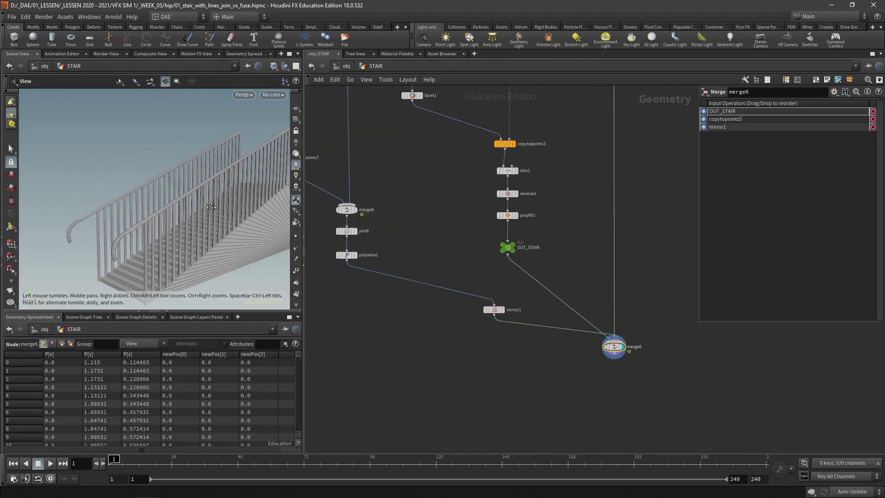
drag(211, 208, 196, 207)
middle_drag(404, 196, 496, 425)
scroll(443, 155, down, 1)
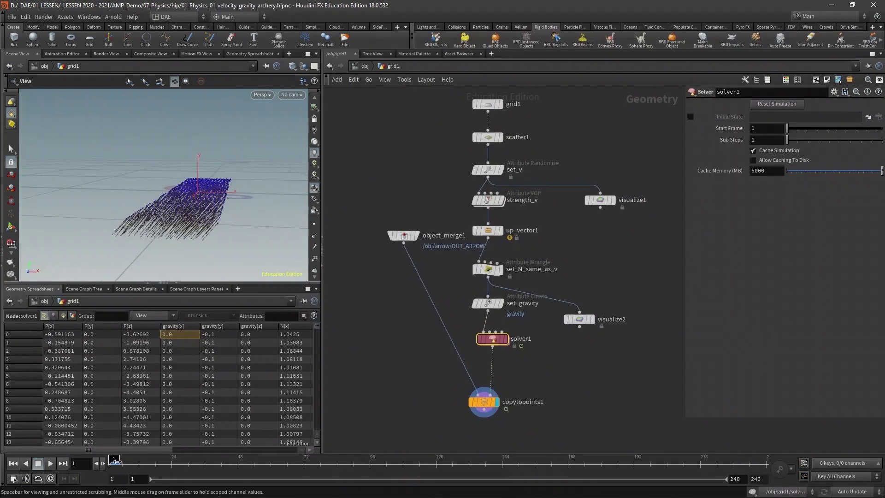
- In the archery gravity scene, scrub the solver simulation through frames 5 and 15 and beyond, examining the flying arrows from several angles
drag(116, 460, 120, 460)
scroll(251, 176, down, 4)
middle_drag(250, 175, 174, 199)
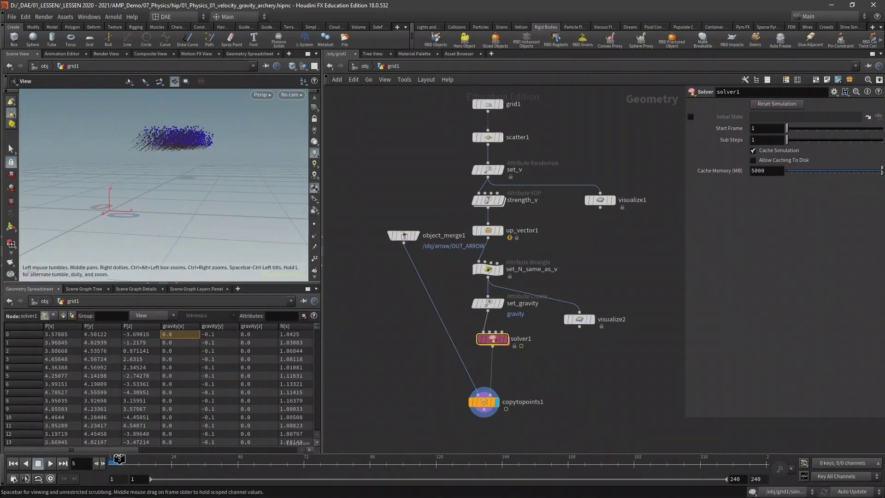
drag(119, 458, 147, 460)
drag(227, 194, 176, 194)
middle_drag(176, 194, 221, 219)
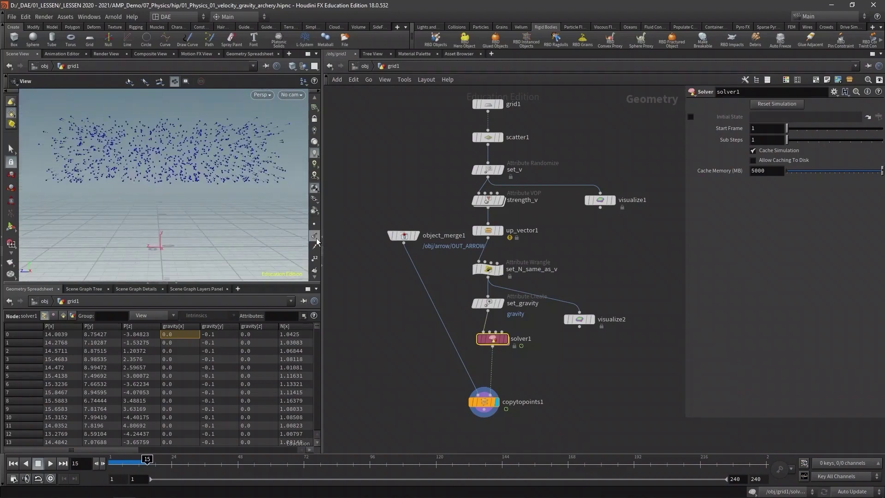
scroll(325, 249, down, 1)
scroll(320, 259, up, 1)
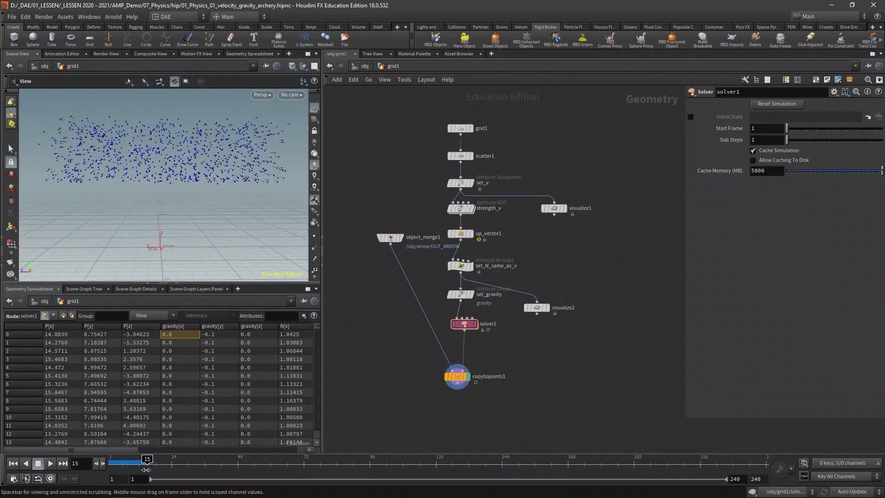
drag(147, 462, 161, 461)
drag(184, 246, 184, 202)
mouse_move(160, 461)
mouse_down()
mouse_move(118, 461)
mouse_move(171, 459)
mouse_move(138, 460)
mouse_move(163, 461)
mouse_up()
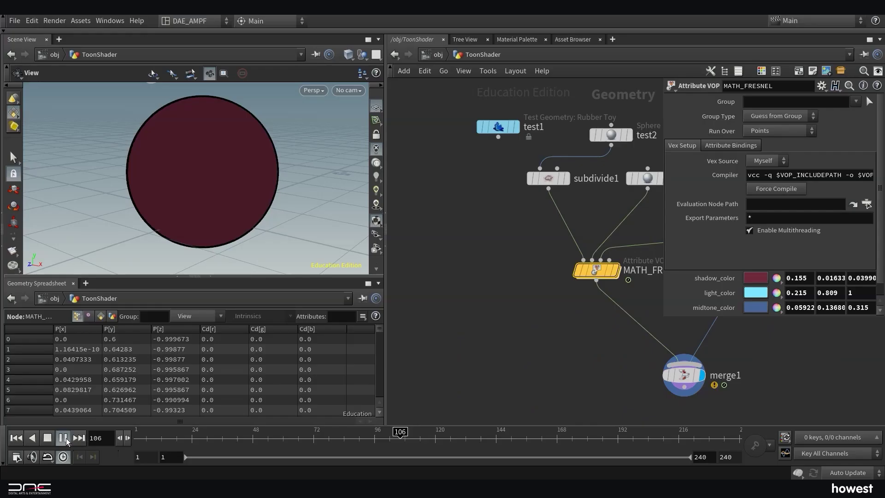
- Back in the ToonShader scene, replay the light animation on the sphere, stop it and scrub back to frame 205
click(65, 438)
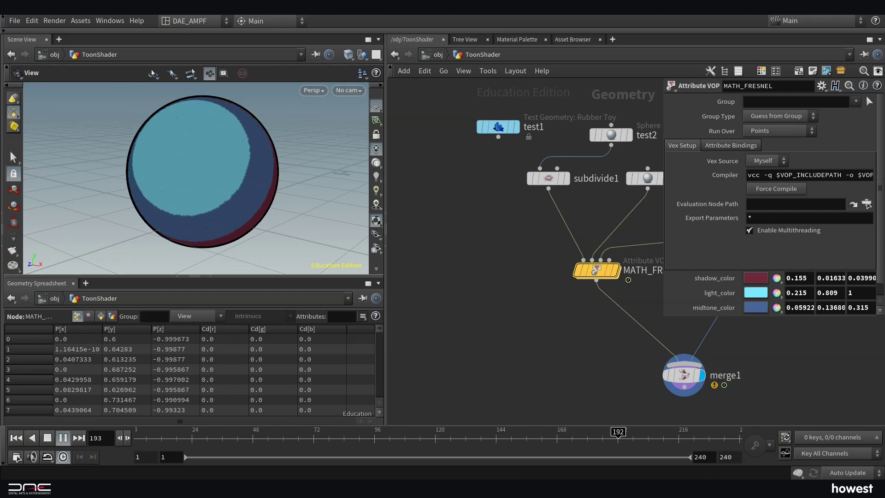
click(64, 439)
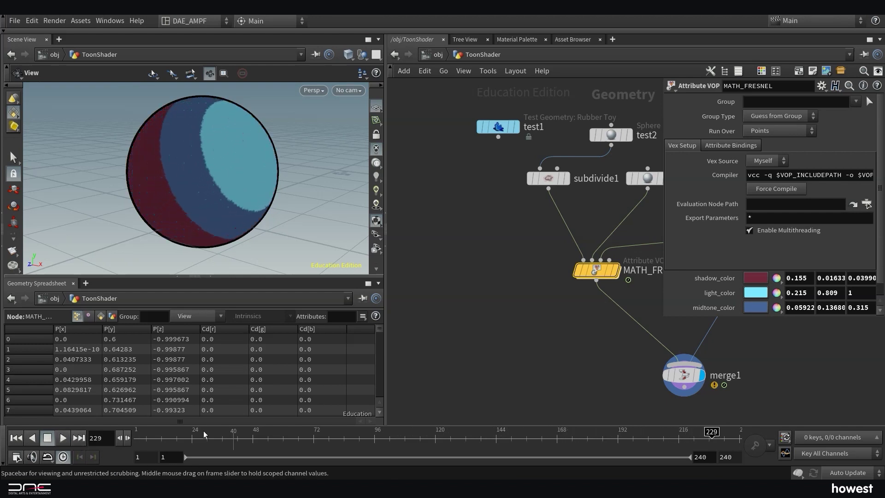
mouse_move(708, 437)
mouse_down()
mouse_move(528, 437)
mouse_move(676, 433)
mouse_up()
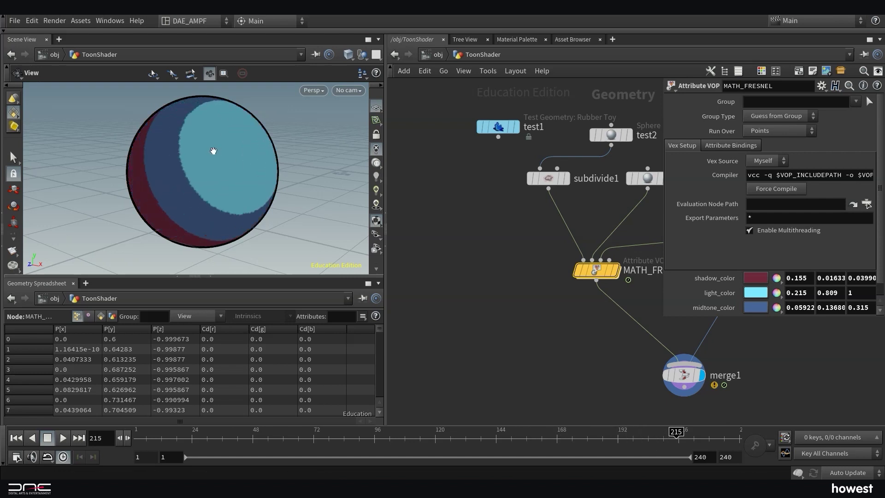
scroll(213, 150, down, 2)
mouse_move(692, 431)
mouse_down()
mouse_move(572, 433)
mouse_move(615, 424)
mouse_move(650, 431)
mouse_up()
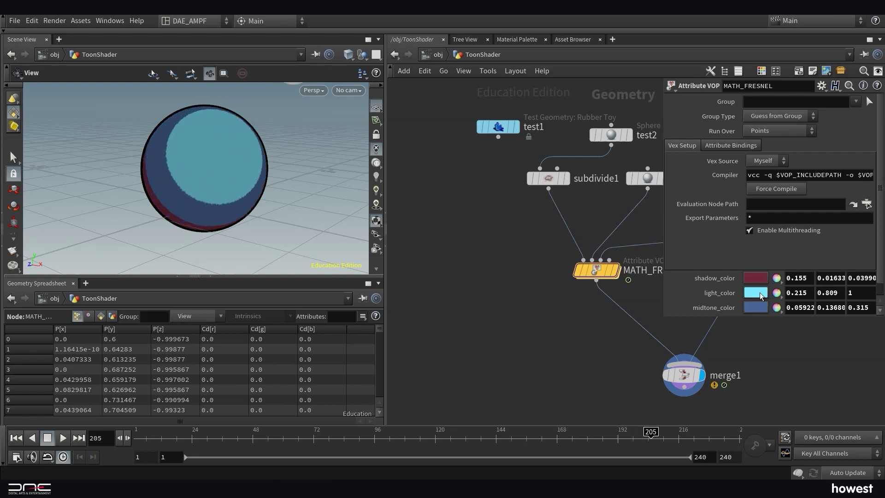
- Recolor the sphere's light_color from light blue to coral (FF5332)
click(755, 292)
click(628, 156)
click(634, 139)
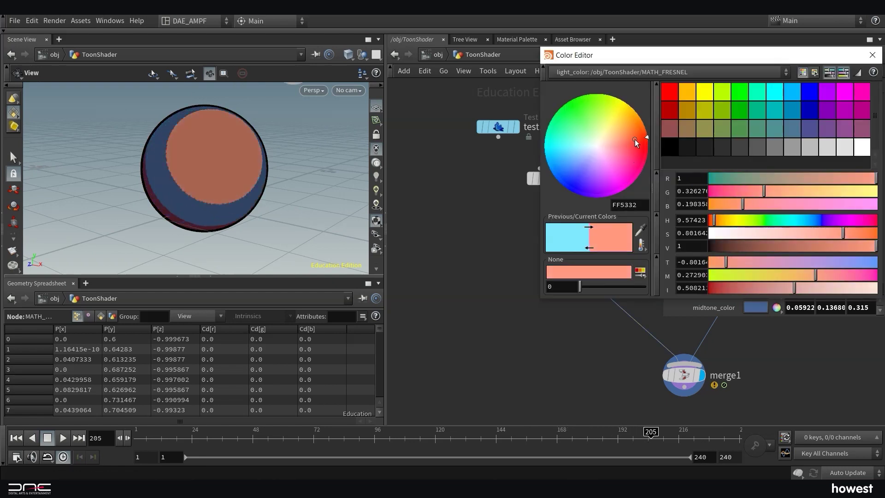